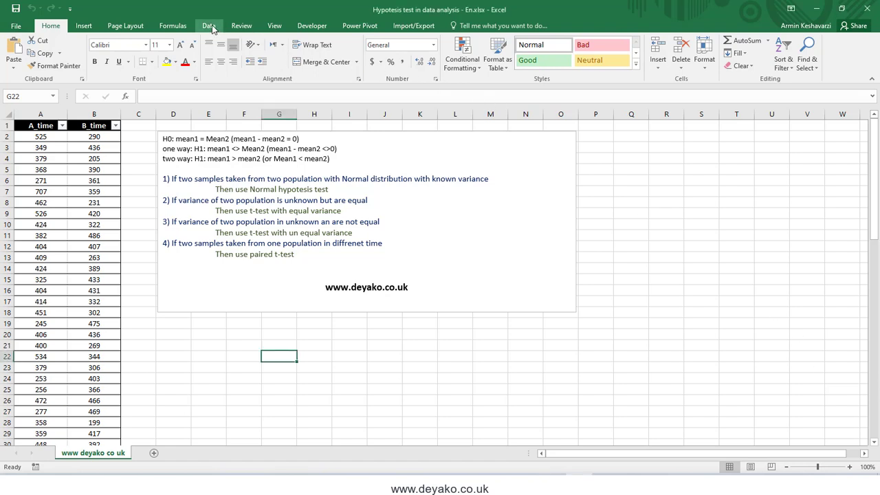
# Check in the Excel add-ins list that the Analysis ToolPak is enabled, leaving the settings as they are.
pyautogui.click(210, 26)
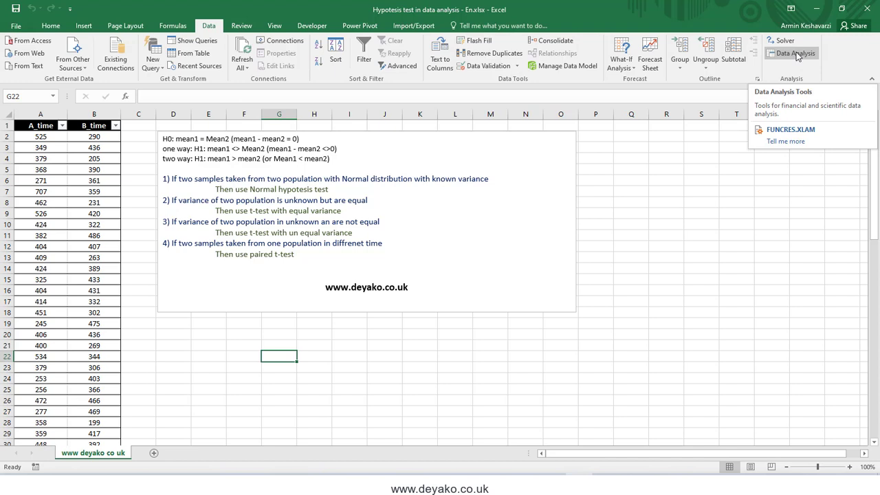
pyautogui.click(16, 26)
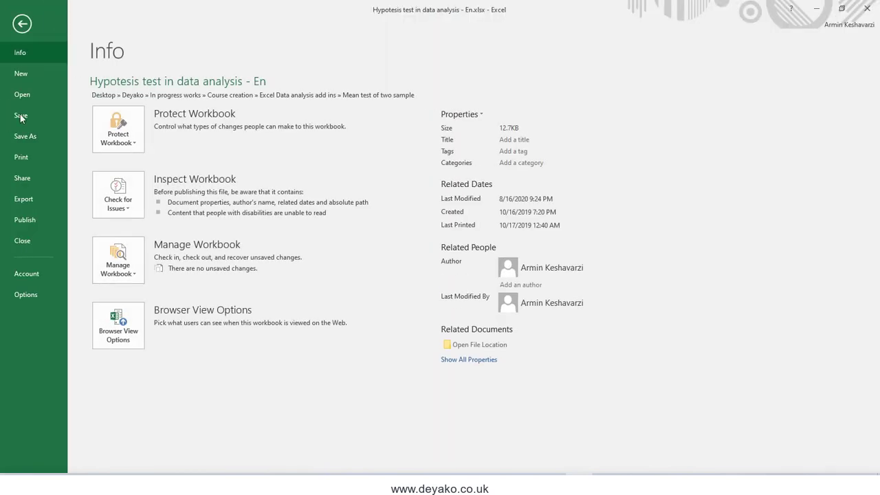
pyautogui.click(21, 298)
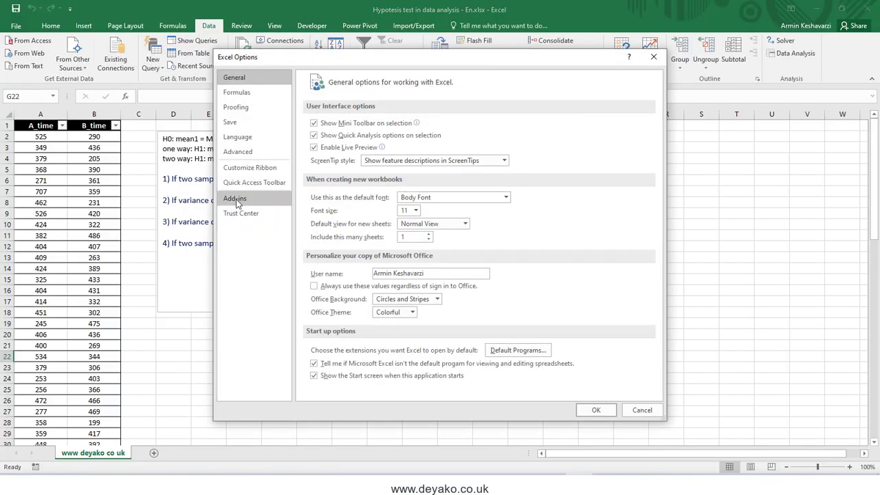
pyautogui.click(236, 199)
pyautogui.click(454, 390)
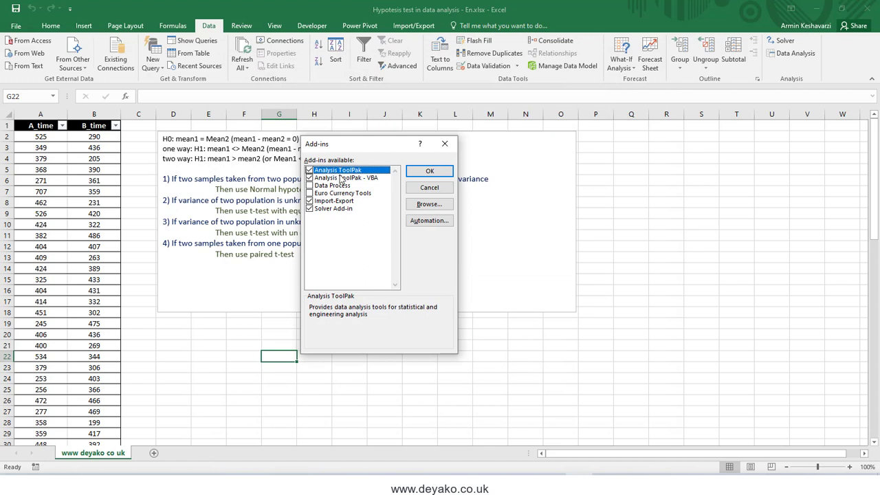
pyautogui.click(444, 143)
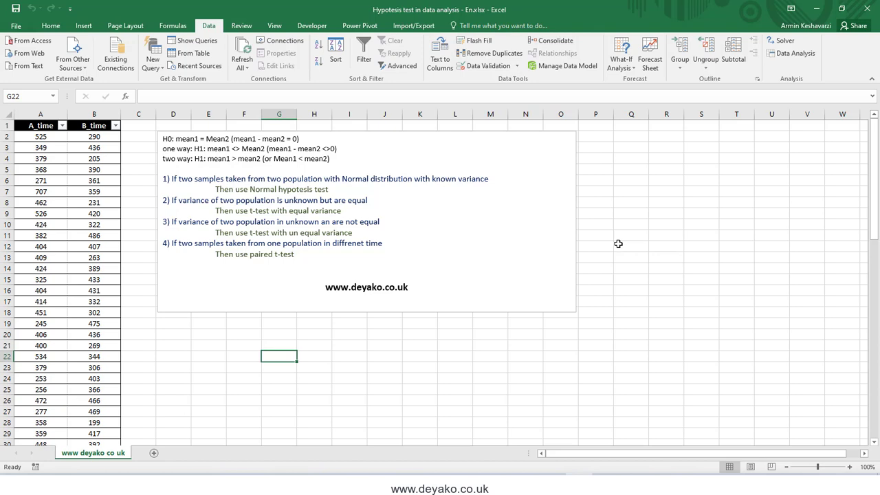
# Examine the null hypothesis H0 in the text box, both as mean1 = Mean2 and as a mean difference of 0.
pyautogui.click(171, 140)
pyautogui.moveTo(163, 138); pyautogui.dragTo(218, 138)
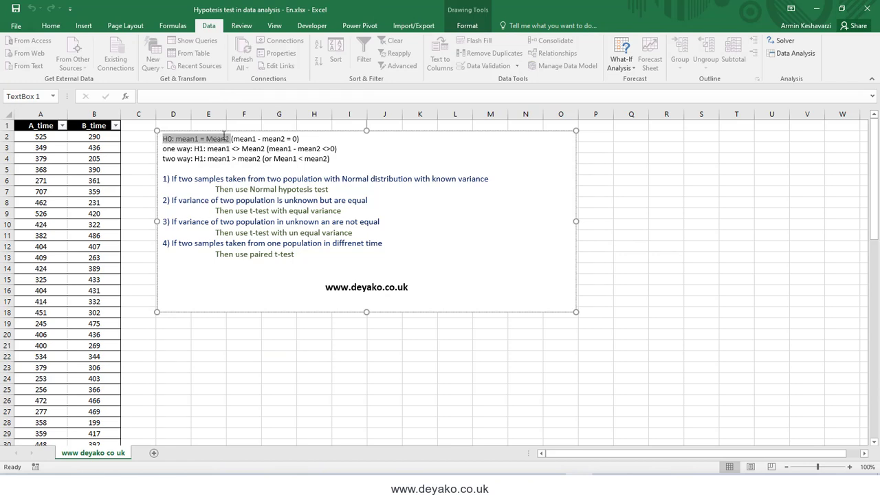
pyautogui.doubleClick(180, 139)
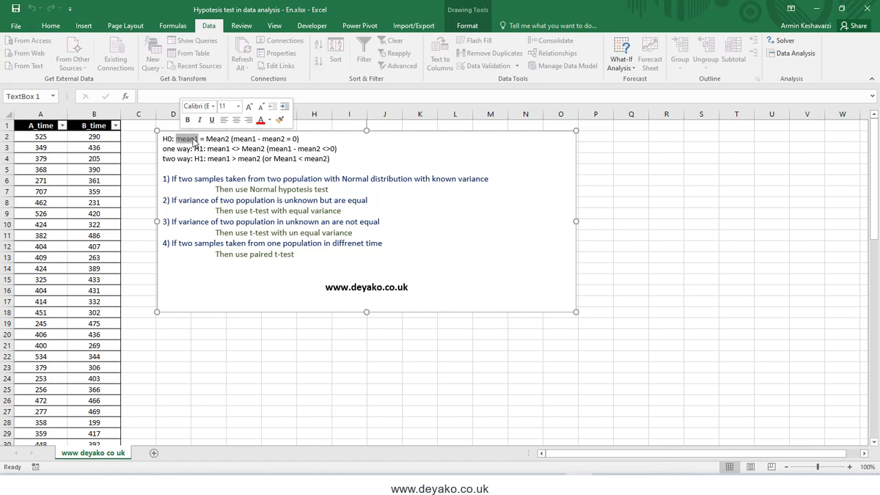
pyautogui.click(221, 139)
pyautogui.doubleClick(221, 139)
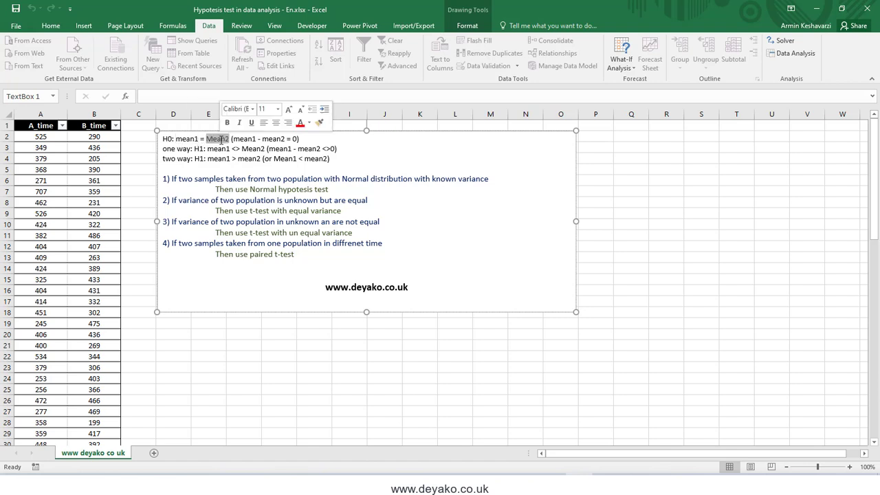
pyautogui.click(233, 139)
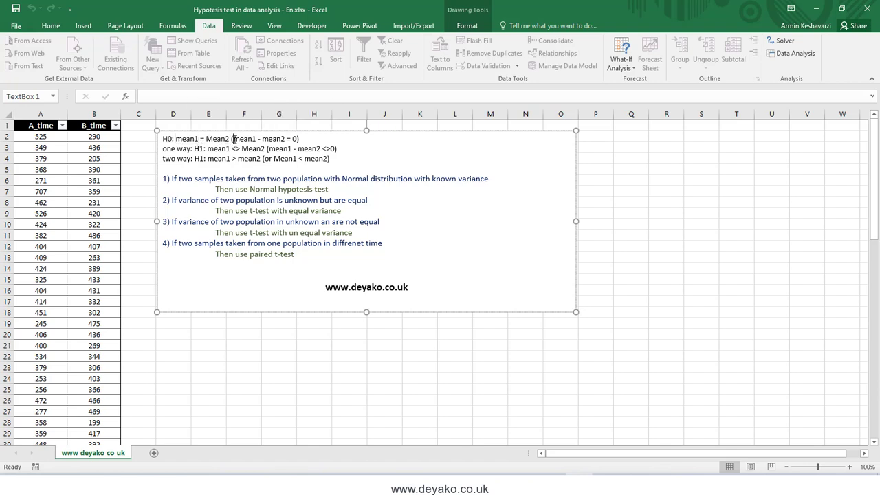
pyautogui.moveTo(236, 139); pyautogui.dragTo(298, 139)
# Examine the alternative hypotheses H1 in the text box and compare them with the null hypothesis.
pyautogui.doubleClick(199, 149)
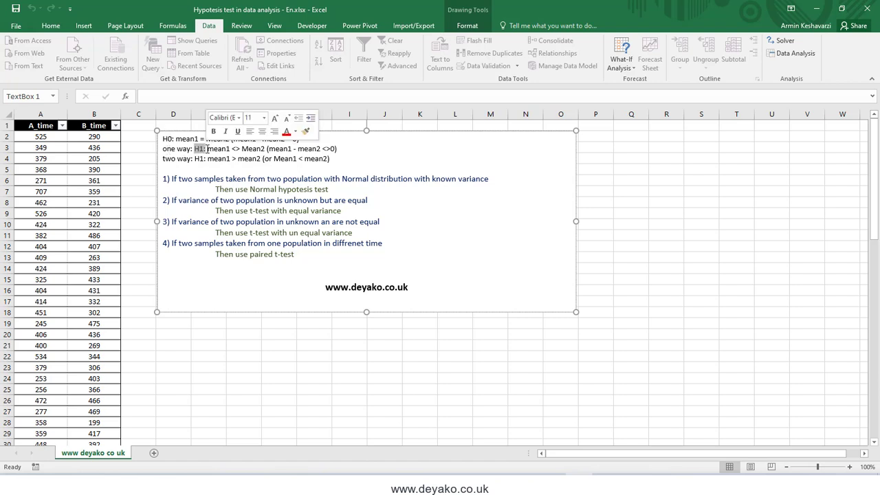
pyautogui.click(215, 149)
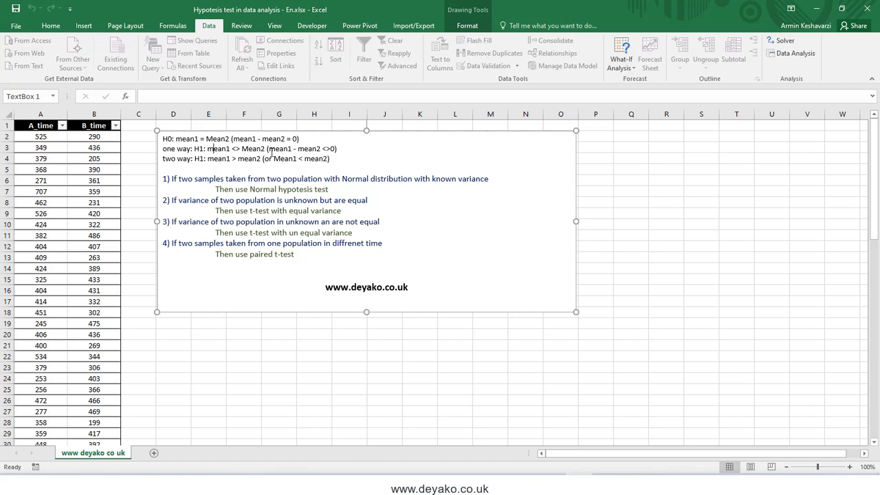
pyautogui.doubleClick(294, 158)
pyautogui.moveTo(176, 139); pyautogui.dragTo(219, 138)
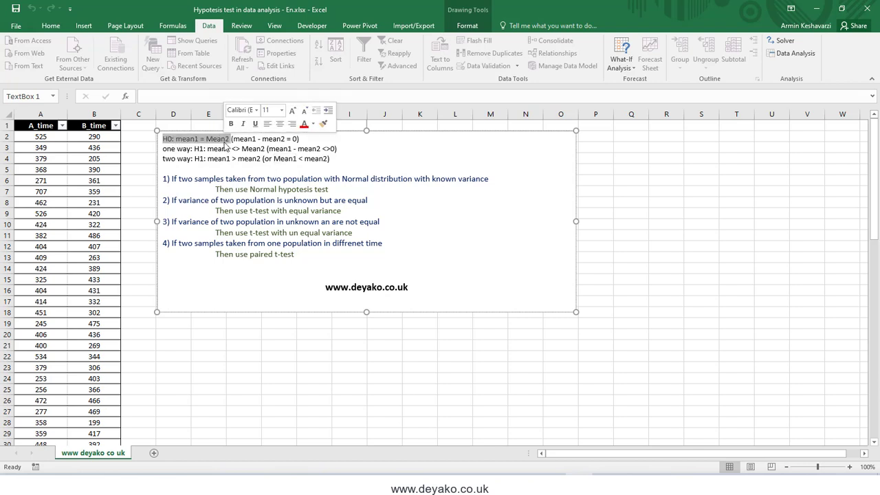
pyautogui.moveTo(193, 148); pyautogui.dragTo(264, 148)
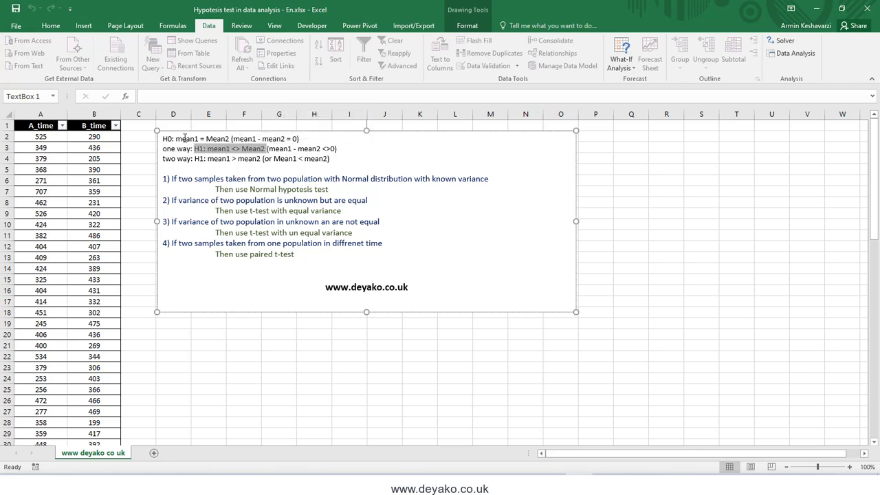
pyautogui.moveTo(177, 138); pyautogui.dragTo(230, 139)
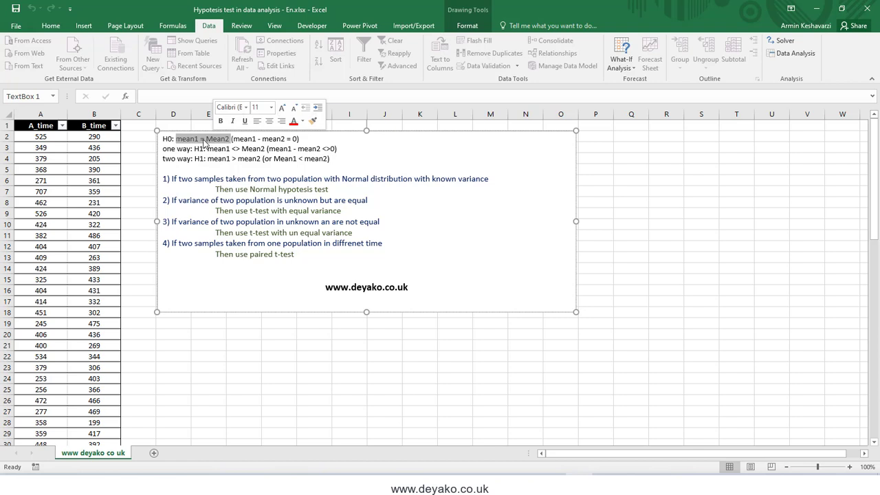
# Calculate the average of the A_time column in cell E21 with the AVERAGE function.
pyautogui.click(208, 345)
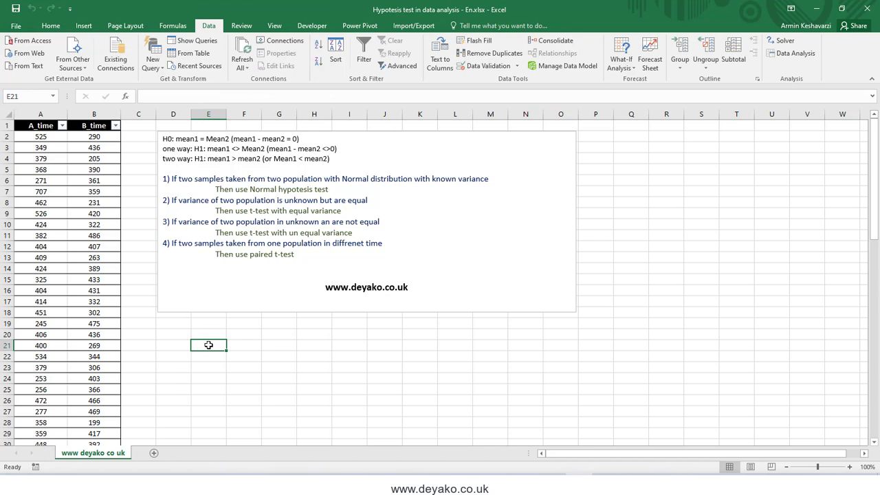
pyautogui.write('=av')
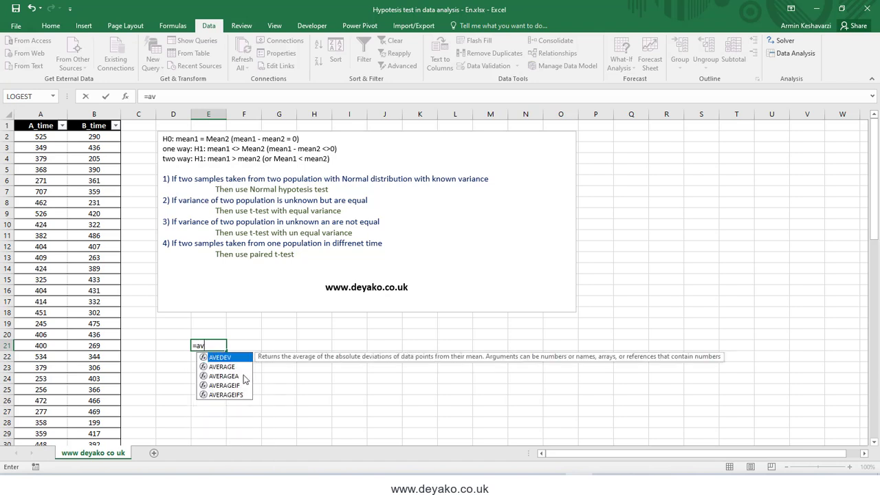
pyautogui.doubleClick(234, 367)
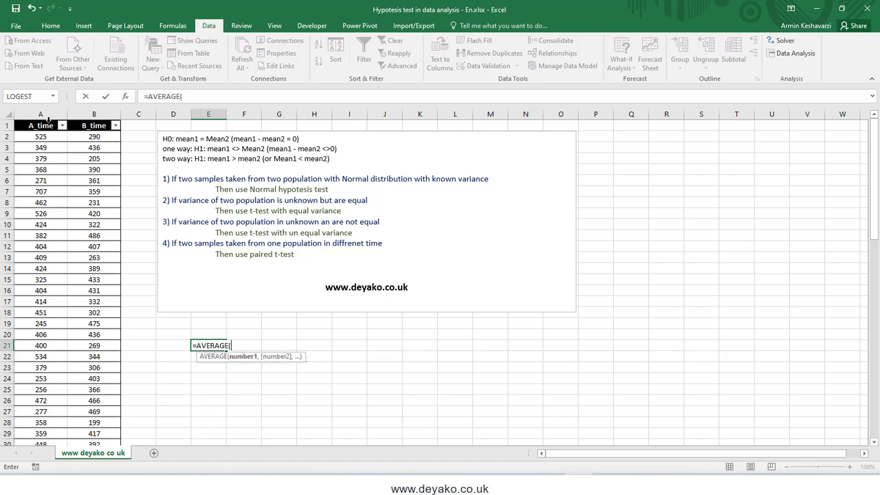
pyautogui.click(48, 124)
pyautogui.press('Return')
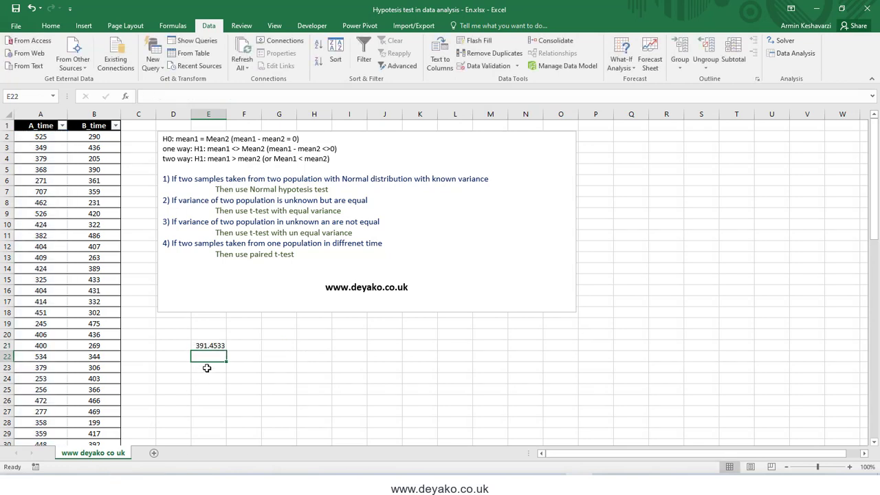
# Calculate the average of the B_time column in cell E22 with =AVERAGE(Table1[B_time]).
pyautogui.write('=ab')
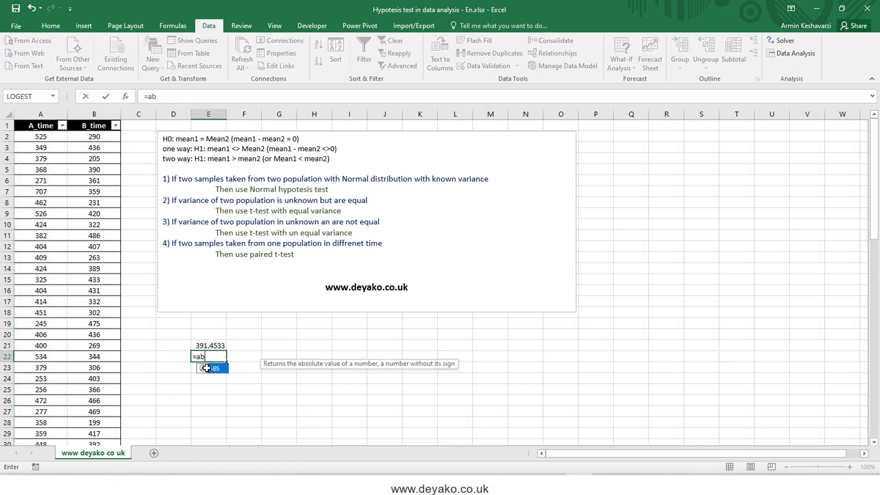
pyautogui.press('BackSpace')
pyautogui.write('v')
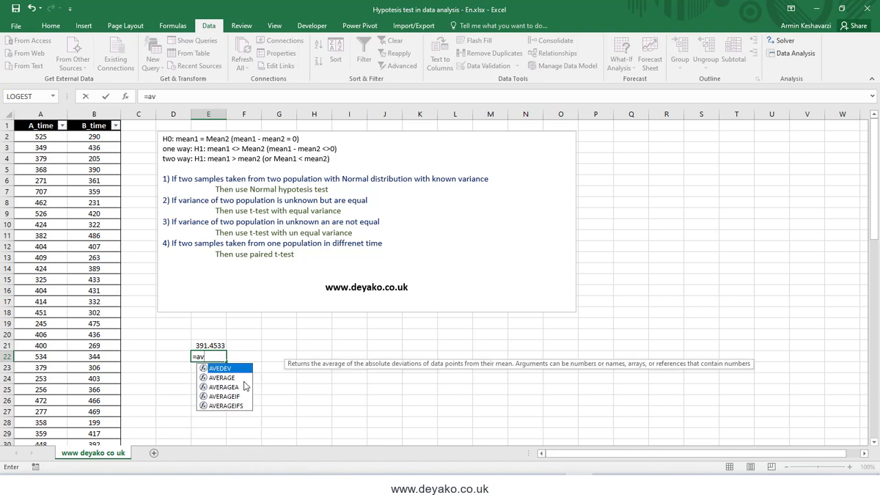
pyautogui.doubleClick(222, 378)
pyautogui.click(88, 123)
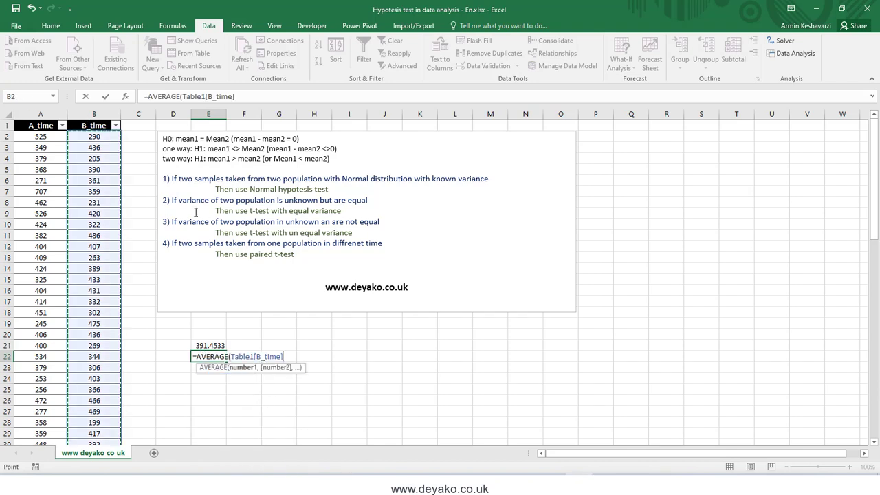
pyautogui.write(')')
pyautogui.press('Return')
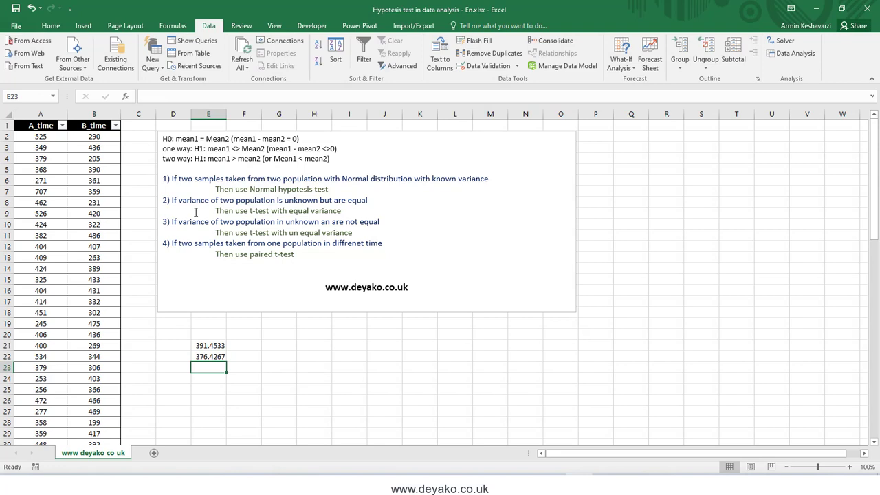
# Compare the averages in E21 and E22 and look through both sample columns down to the last data row.
pyautogui.click(216, 346)
pyautogui.click(216, 355)
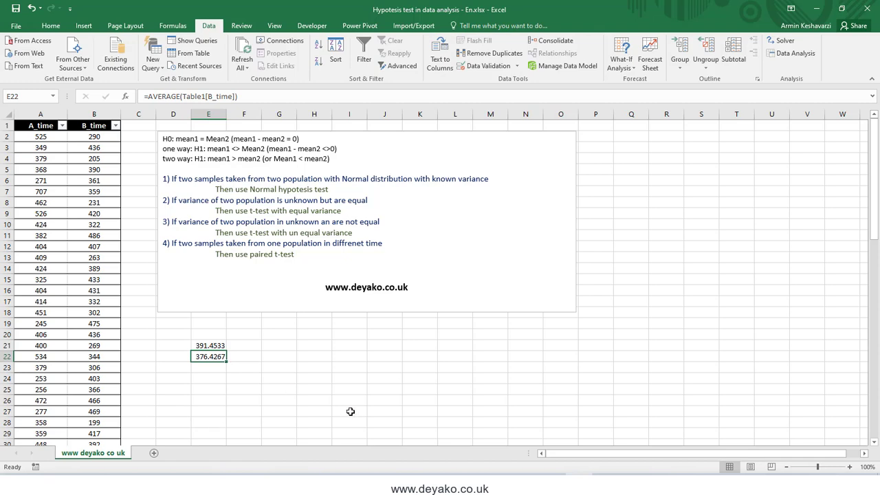
pyautogui.scroll(-12, 43, 159)
pyautogui.scroll(-10, 42, 159)
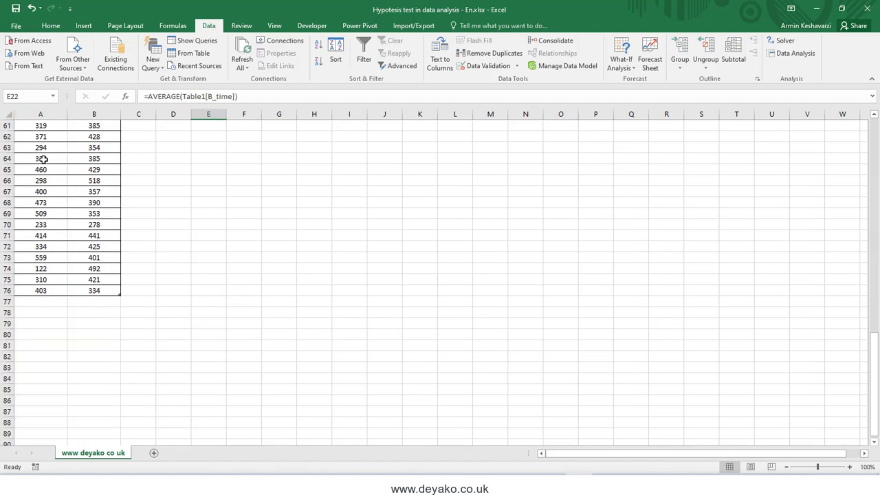
pyautogui.scroll(18, 73, 212)
pyautogui.scroll(6, 73, 212)
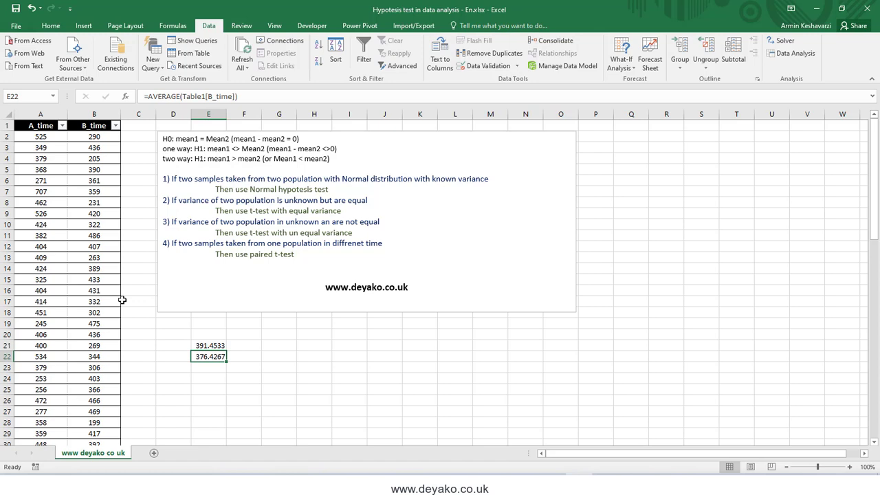
# Review the four test-selection cases against the A_time and B_time samples, focusing on case 1 with known variance.
pyautogui.moveTo(295, 255)
pyautogui.mouseDown()
pyautogui.moveTo(165, 223)
pyautogui.moveTo(162, 159)
pyautogui.mouseUp()
pyautogui.click(186, 214)
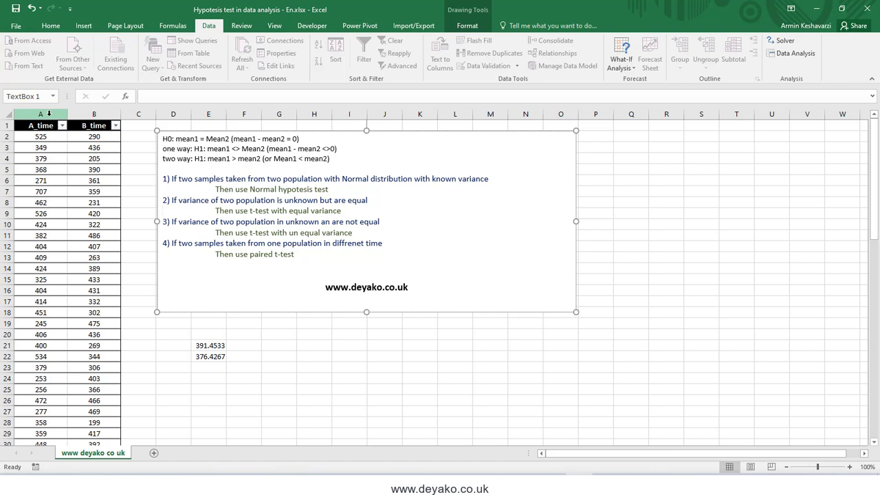
pyautogui.click(49, 114)
pyautogui.click(92, 113)
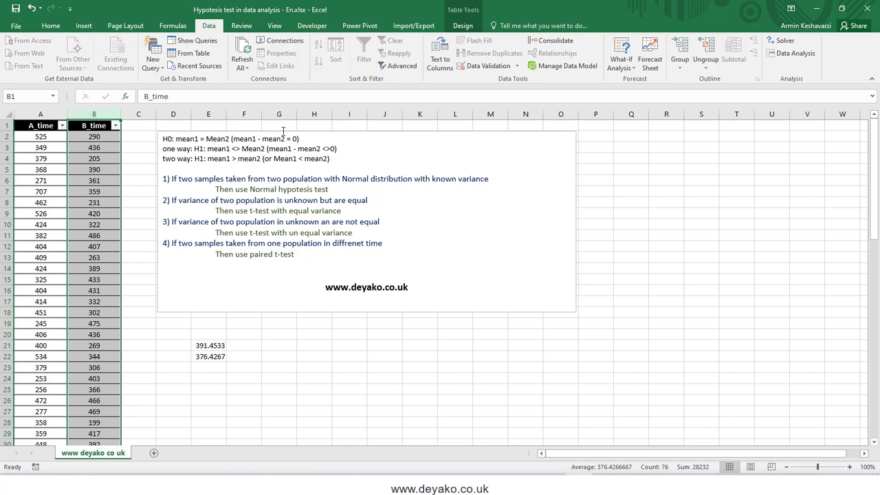
pyautogui.moveTo(330, 190); pyautogui.dragTo(154, 179)
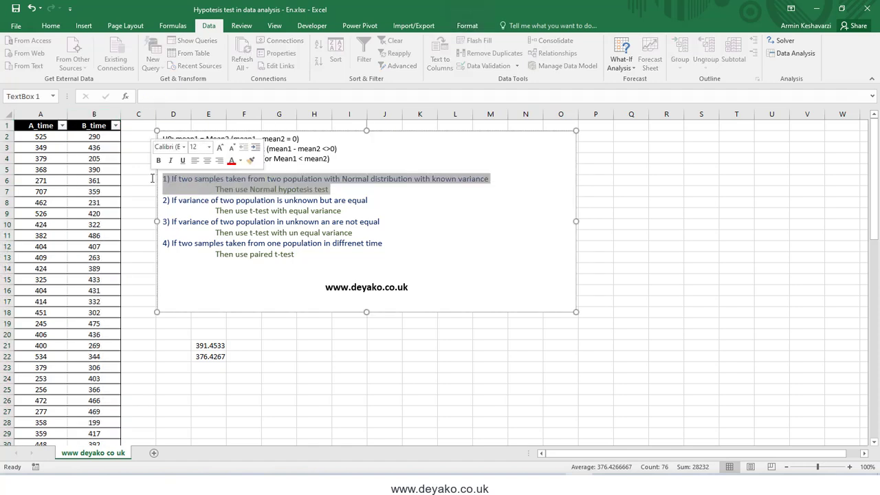
# Read case 2 in the text box, covering the t-test for unknown but equal variances.
pyautogui.doubleClick(231, 201)
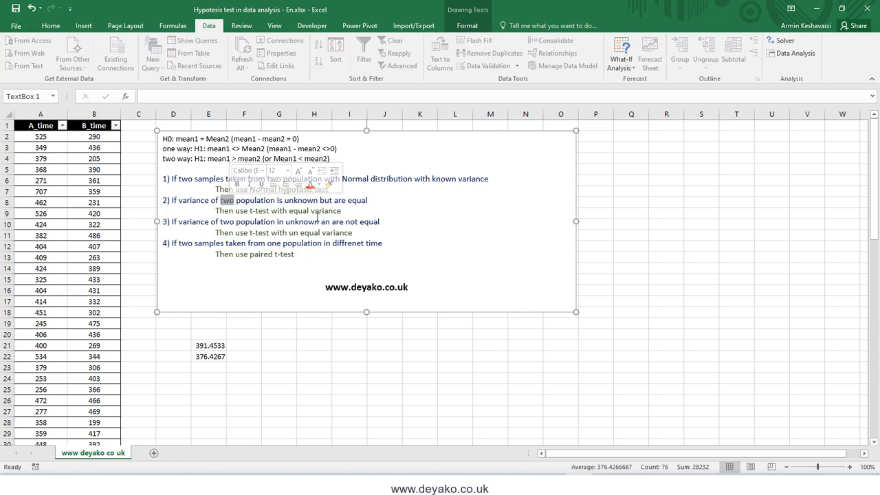
pyautogui.moveTo(236, 200); pyautogui.dragTo(347, 214)
pyautogui.moveTo(181, 201); pyautogui.dragTo(139, 202)
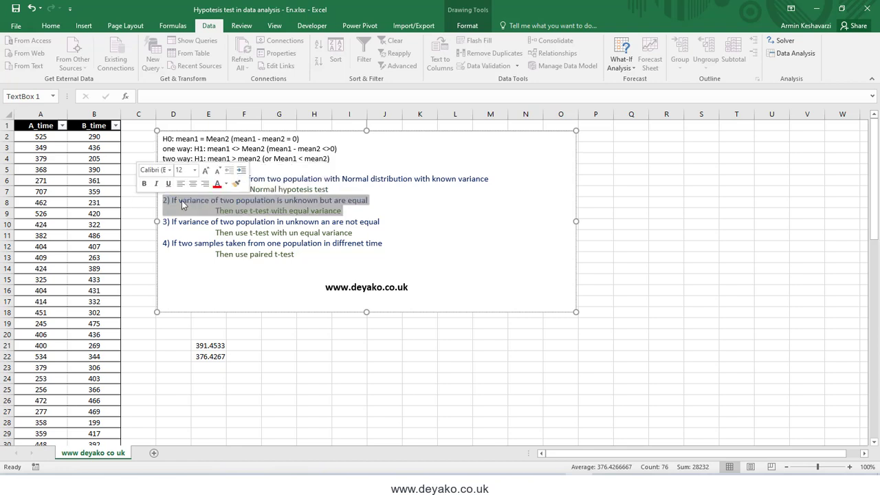
# Read case 3 in the text box, covering the t-test for unknown and unequal variances.
pyautogui.click(211, 221)
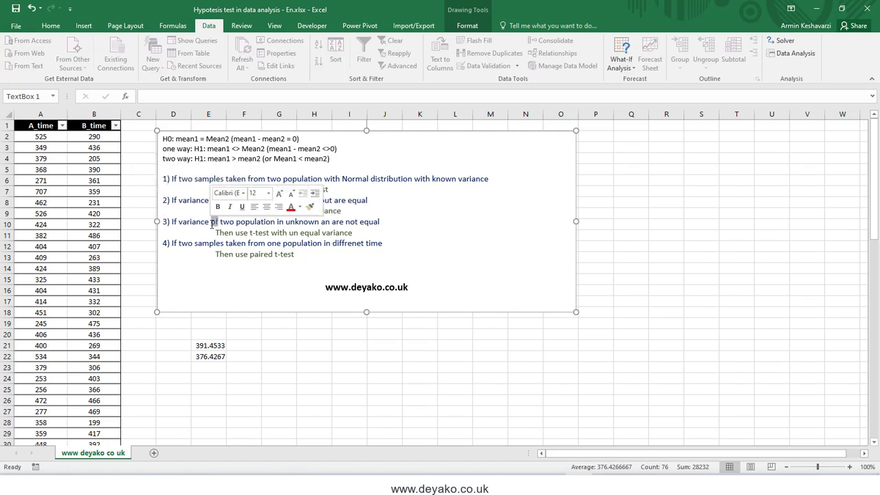
pyautogui.click(289, 232)
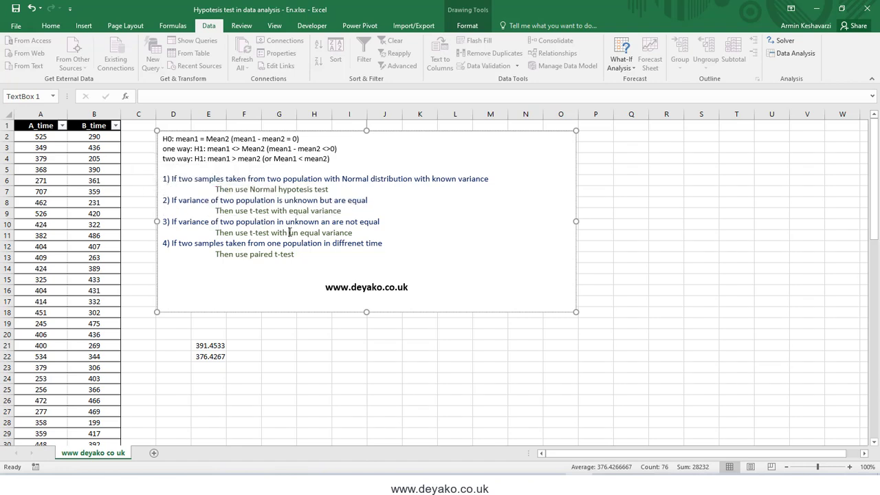
pyautogui.doubleClick(199, 221)
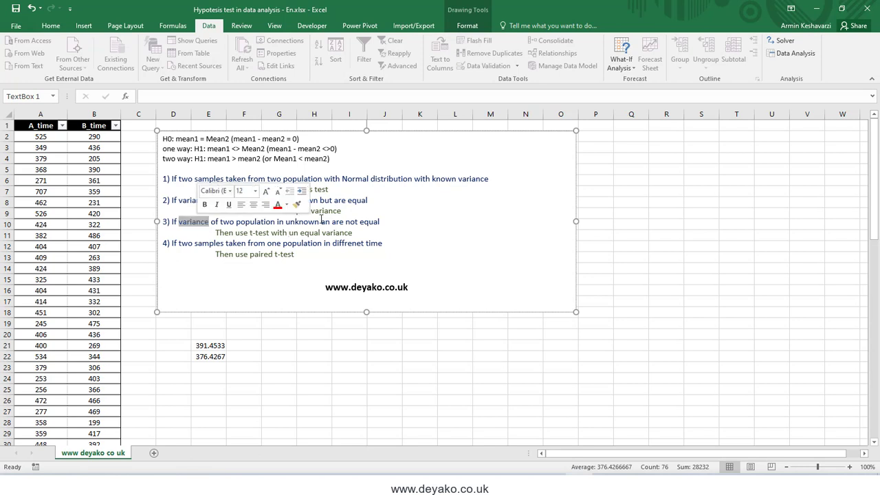
pyautogui.doubleClick(368, 222)
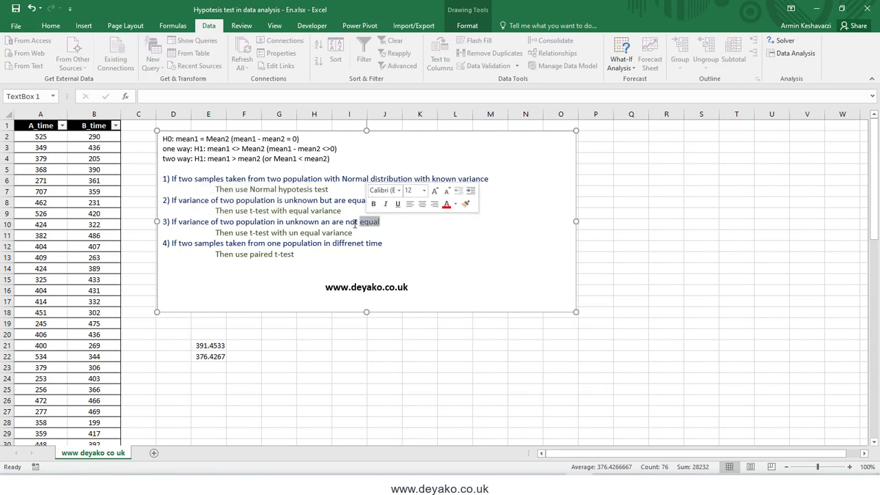
pyautogui.moveTo(358, 233); pyautogui.dragTo(163, 222)
# Read case 4 on the paired t-test and check it against the A_time and B_time columns.
pyautogui.doubleClick(186, 242)
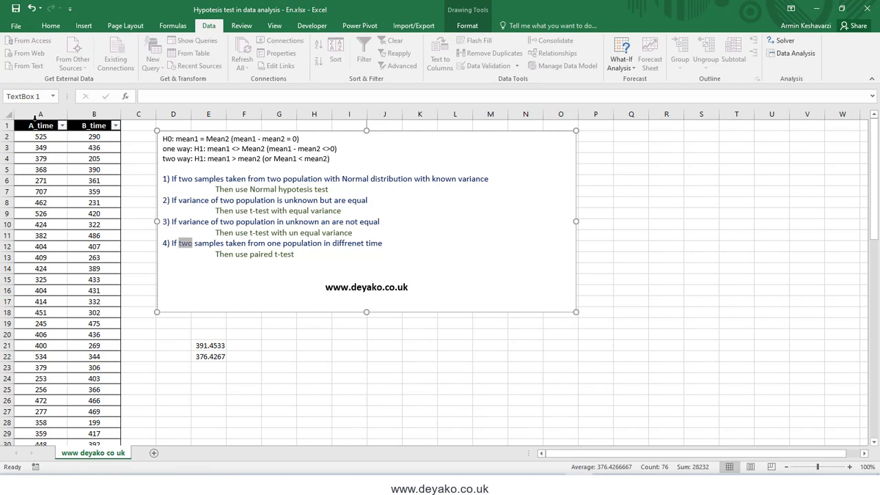
pyautogui.click(35, 120)
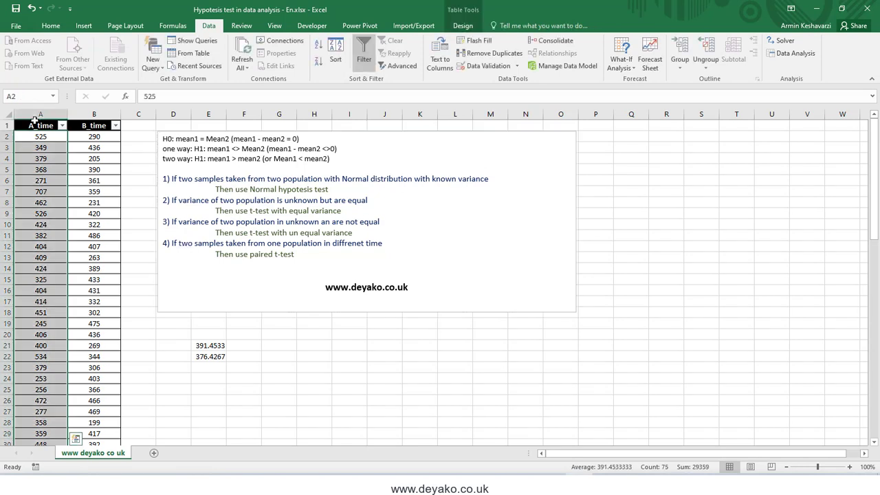
pyautogui.scroll(-15, 41, 234)
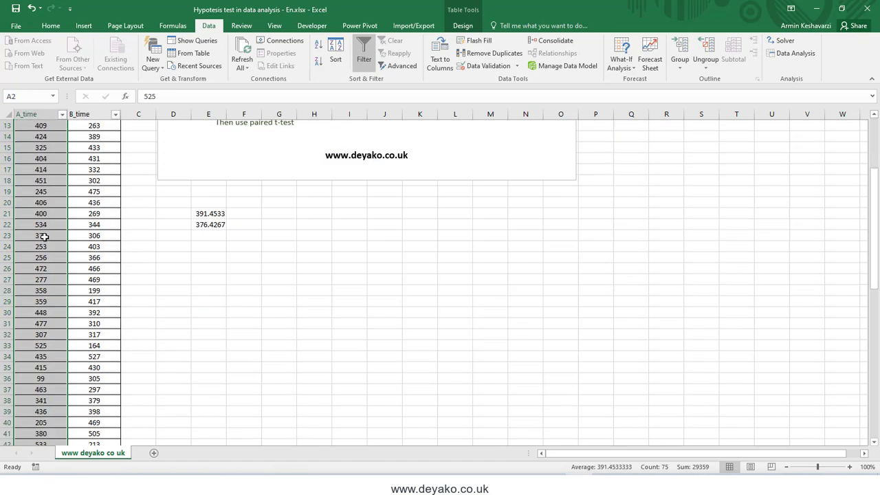
pyautogui.scroll(15, 44, 236)
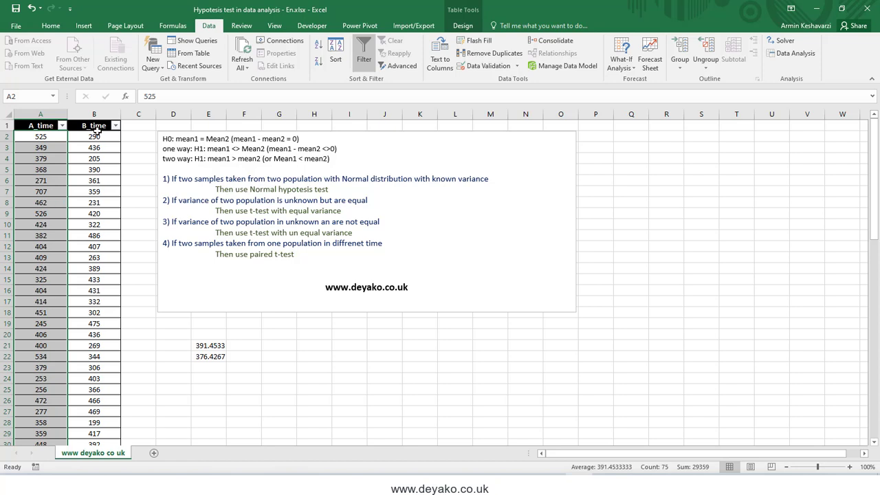
pyautogui.click(97, 115)
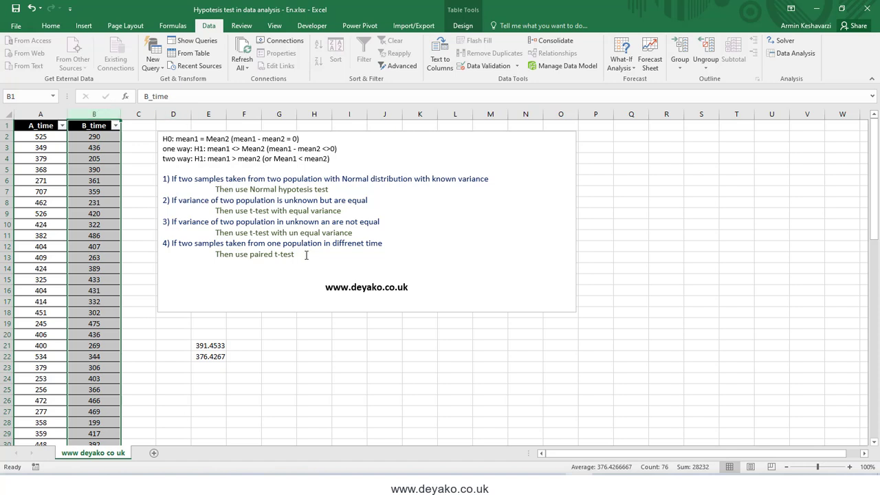
pyautogui.moveTo(306, 255); pyautogui.dragTo(161, 243)
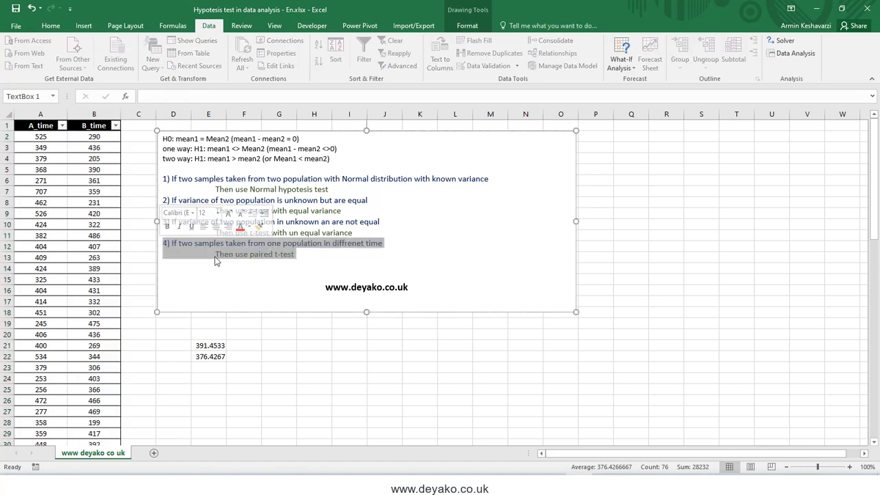
pyautogui.click(243, 356)
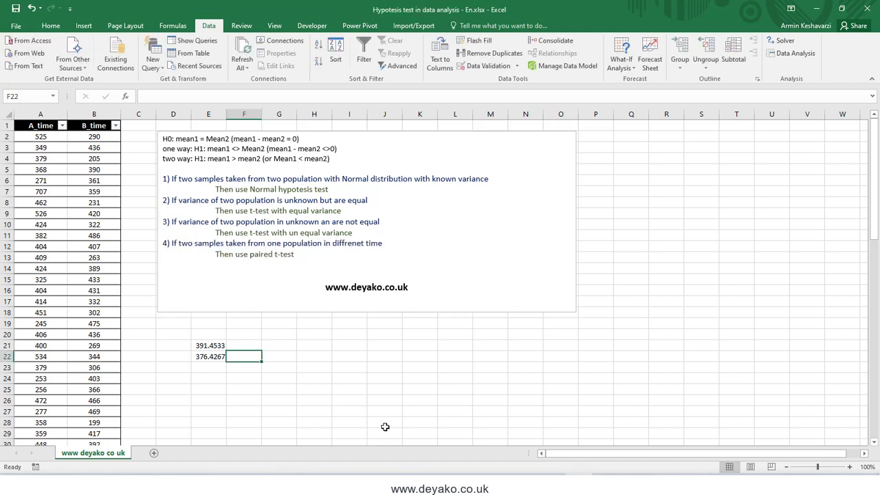
pyautogui.click(176, 25)
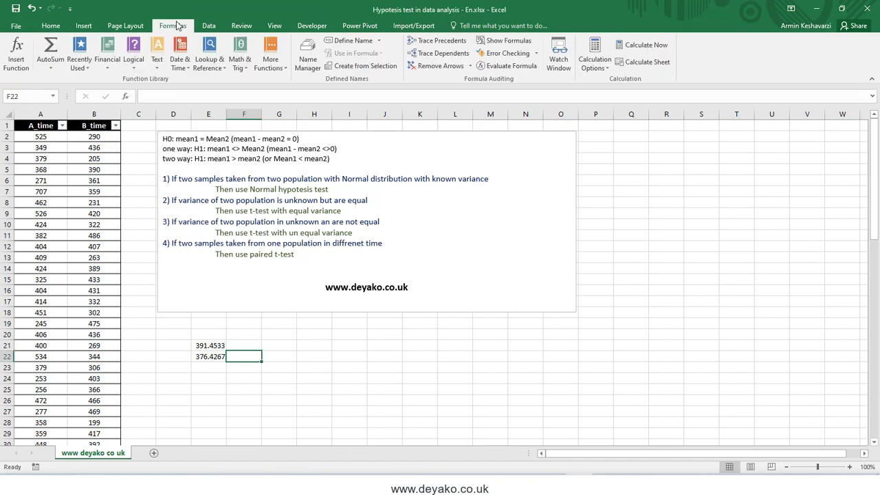
pyautogui.click(271, 59)
pyautogui.moveTo(278, 83)
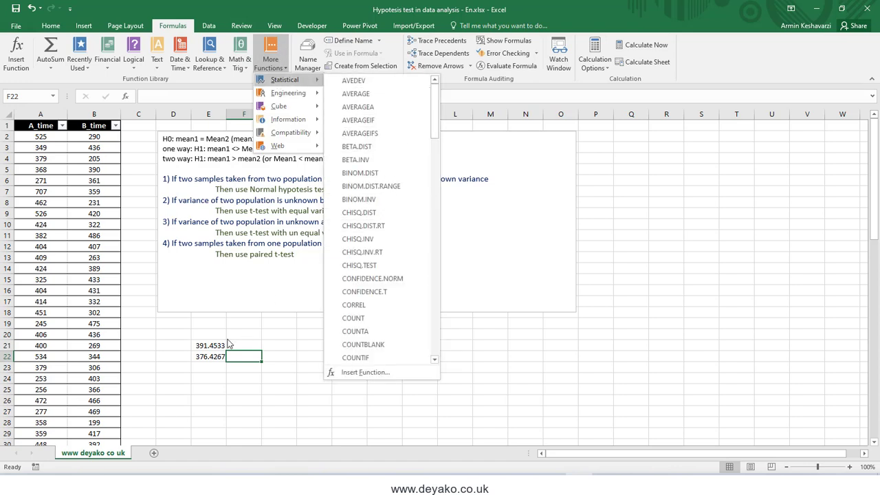
pyautogui.press('Escape')
# Start the t-Test: Two-Sample Assuming Unequal Variances analysis from the Data Analysis tools.
pyautogui.click(209, 25)
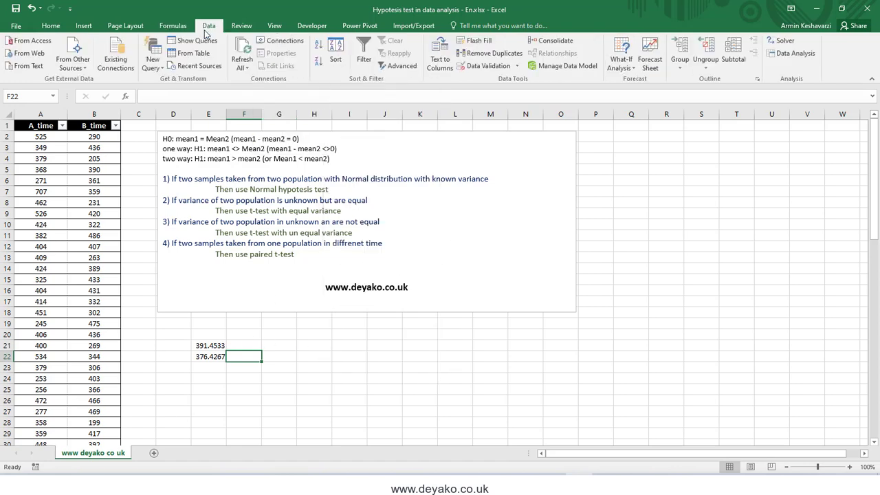
pyautogui.click(797, 54)
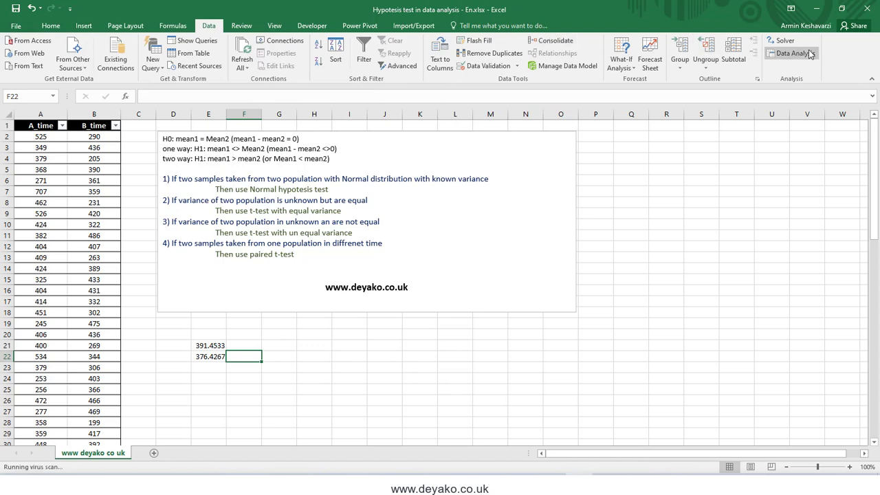
pyautogui.scroll(-3, 424, 286)
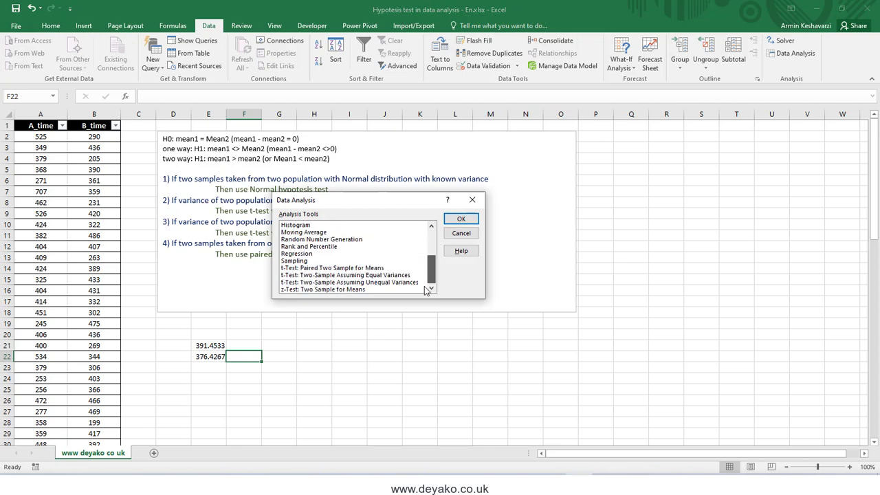
pyautogui.click(321, 289)
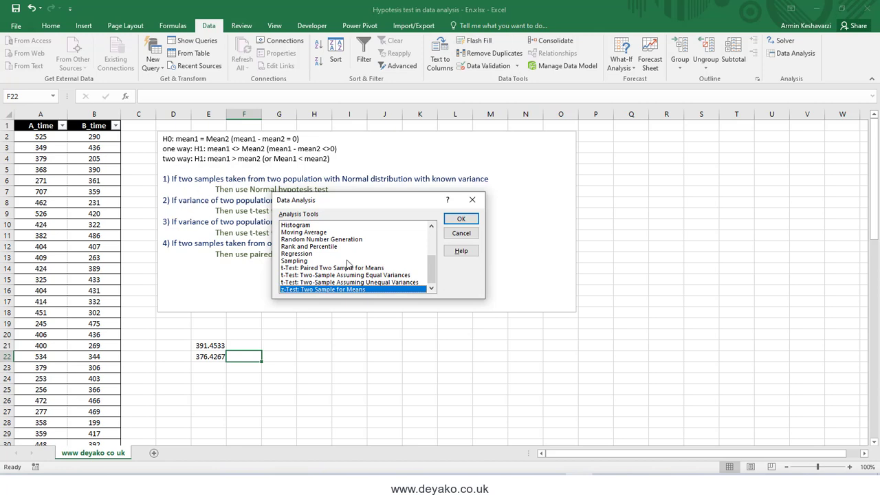
pyautogui.click(320, 282)
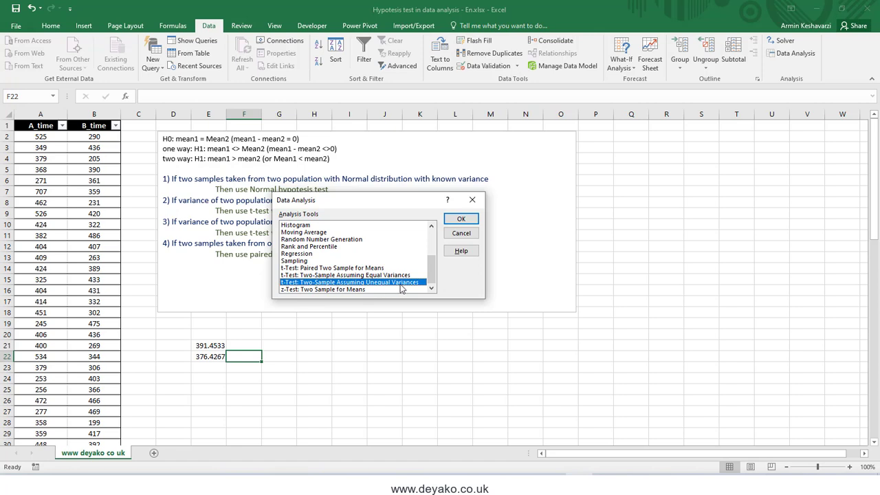
pyautogui.click(462, 218)
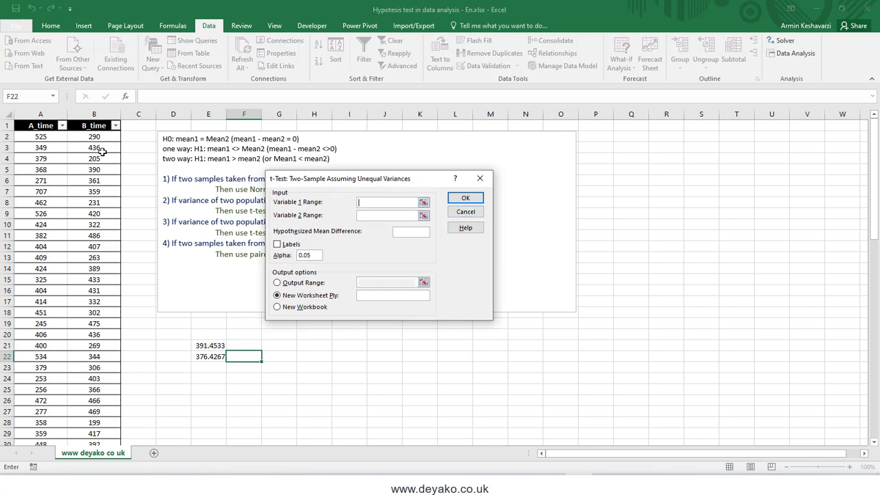
# Set the Variable 1 range to $A$2:$A$76 and the Variable 2 range to $B$2:$B$76.
pyautogui.click(61, 140)
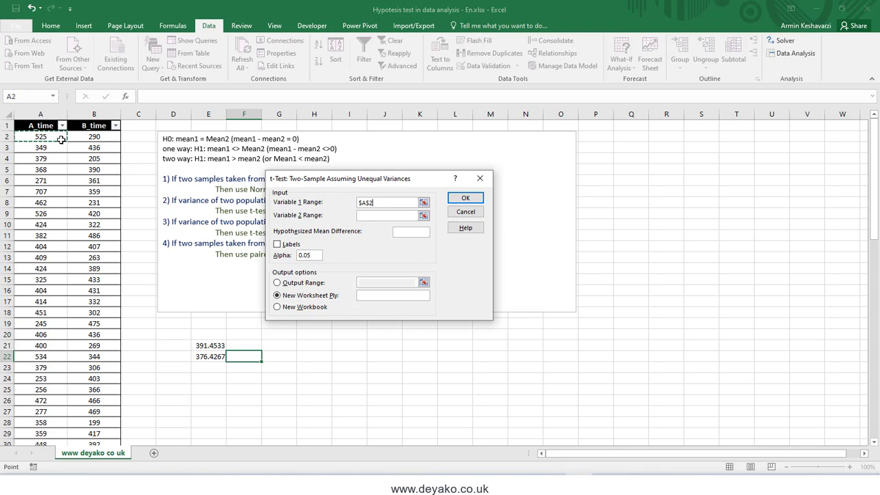
pyautogui.hotkey('ctrl', 'shift', 'Down')
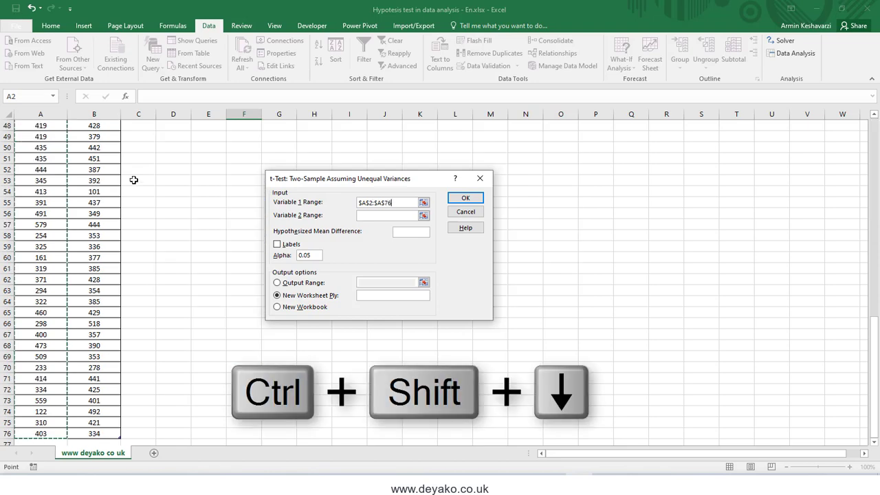
pyautogui.moveTo(875, 349); pyautogui.dragTo(875, 150)
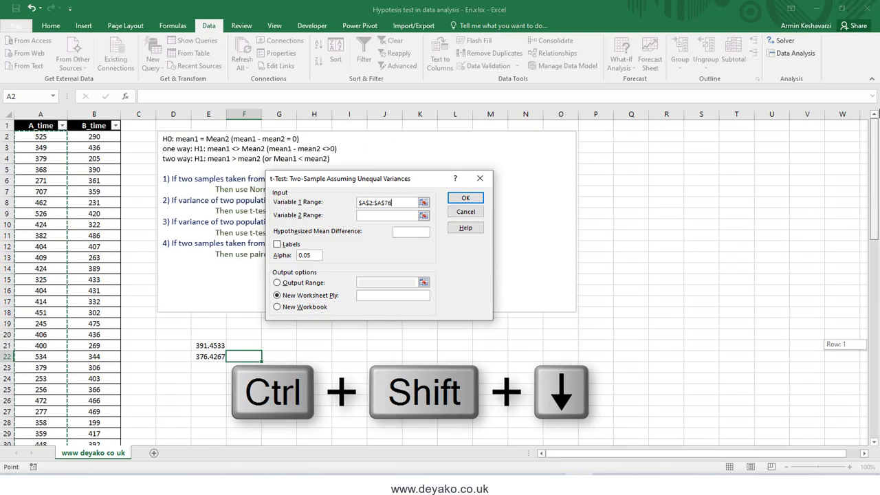
pyautogui.click(385, 215)
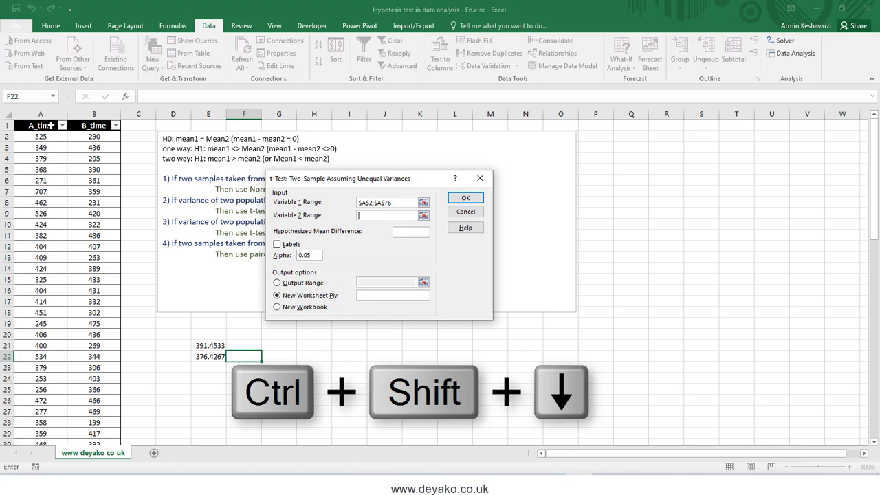
pyautogui.click(94, 136)
pyautogui.hotkey('ctrl', 'shift', 'Down')
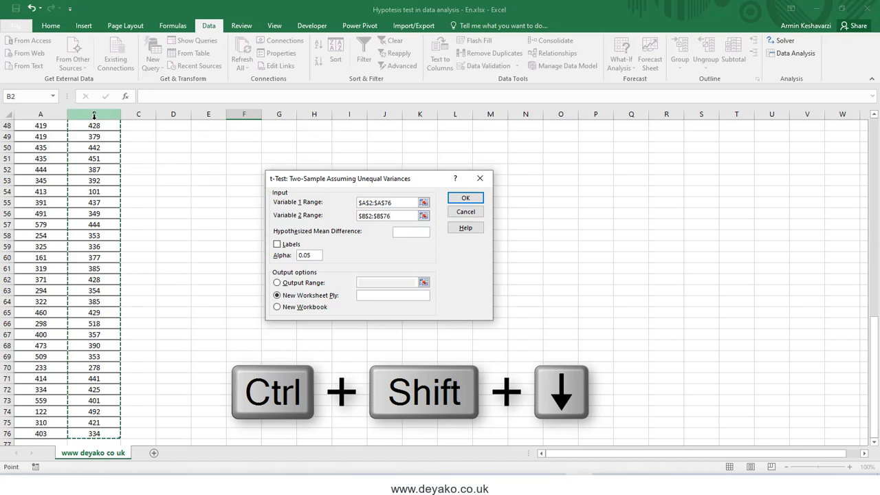
# Set the hypothesized mean difference to 0 and run the test with output to a new worksheet named T test.
pyautogui.click(401, 232)
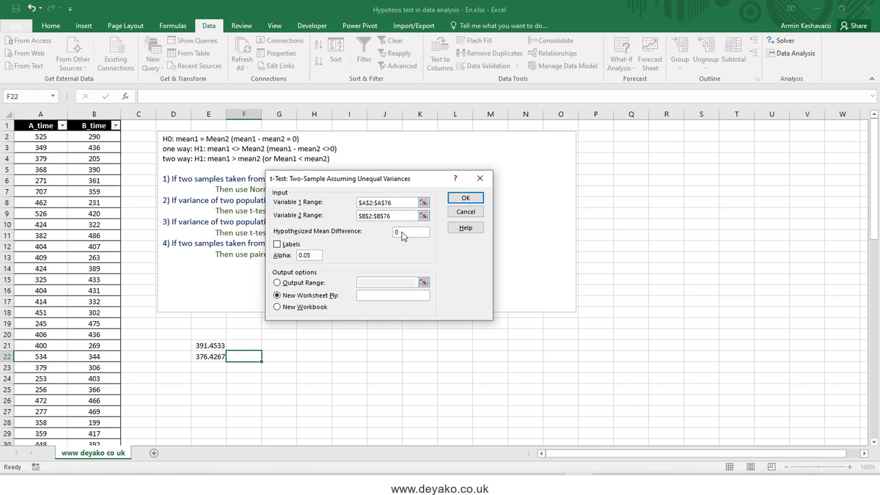
pyautogui.click(308, 256)
pyautogui.click(375, 294)
pyautogui.write('T test')
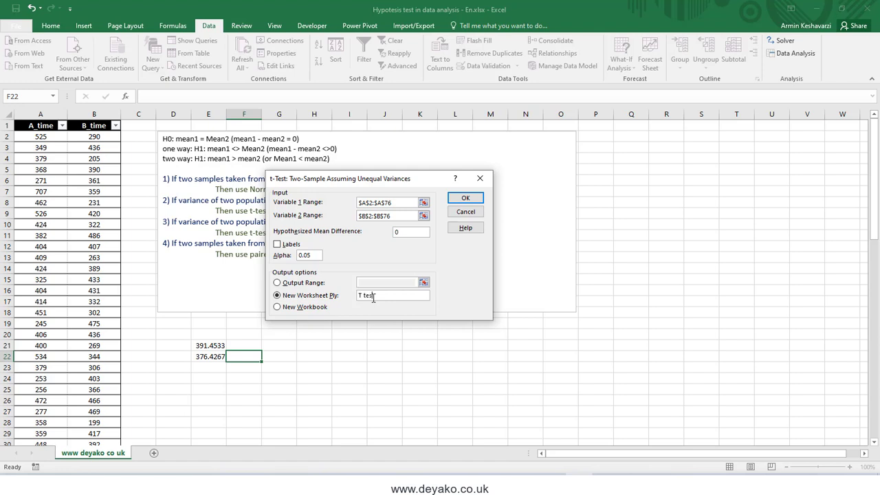
pyautogui.click(465, 200)
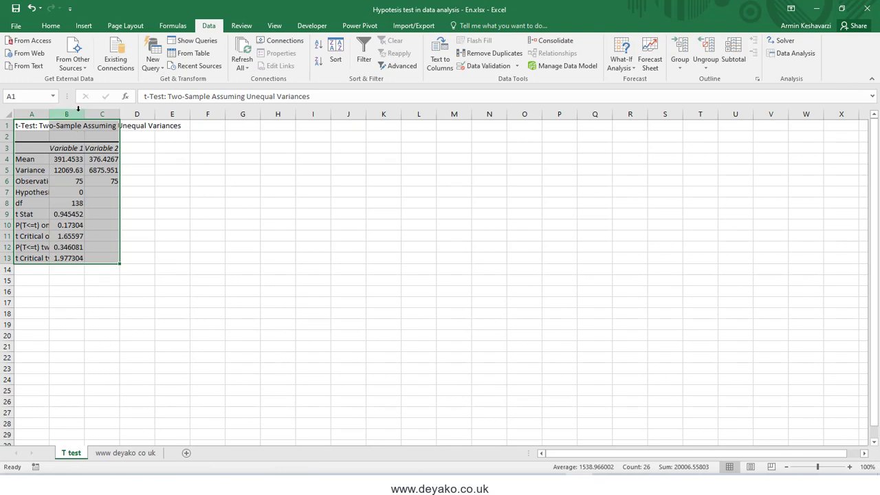
# Fit column A to its labels and check the mean, variance and observations of both variables in the results.
pyautogui.doubleClick(50, 112)
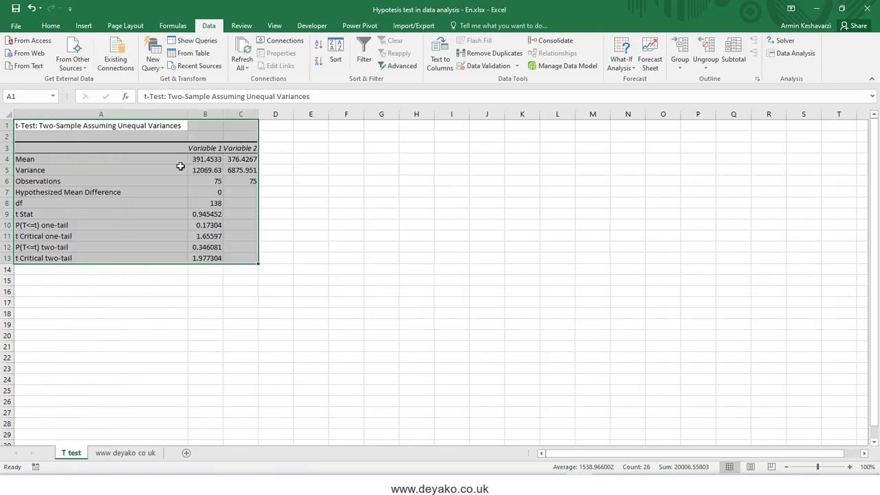
pyautogui.click(212, 161)
pyautogui.click(246, 158)
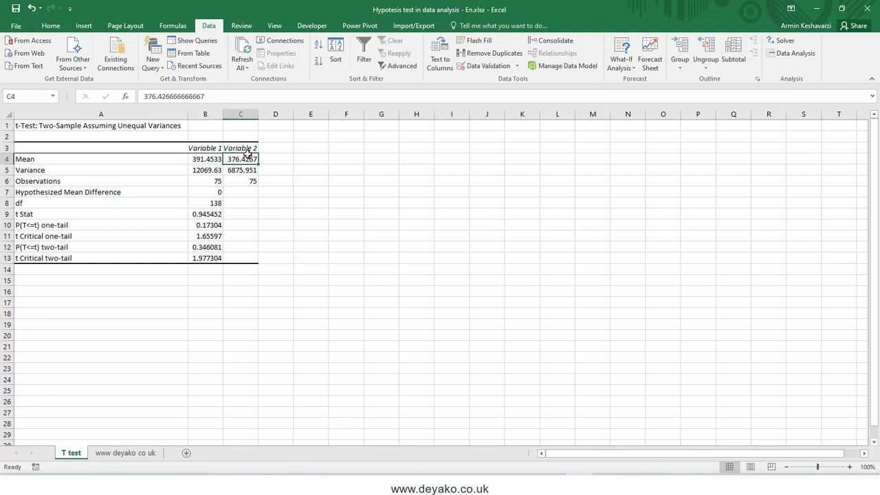
pyautogui.click(195, 169)
pyautogui.click(252, 174)
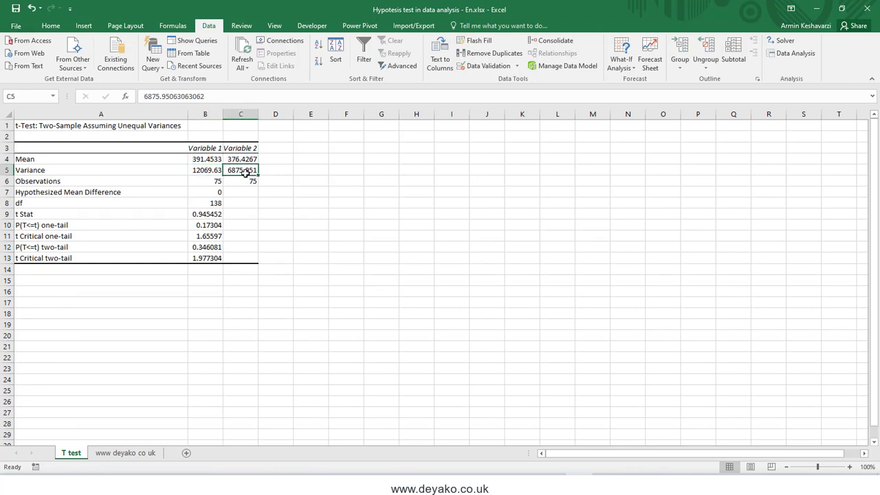
pyautogui.moveTo(211, 180); pyautogui.dragTo(253, 180)
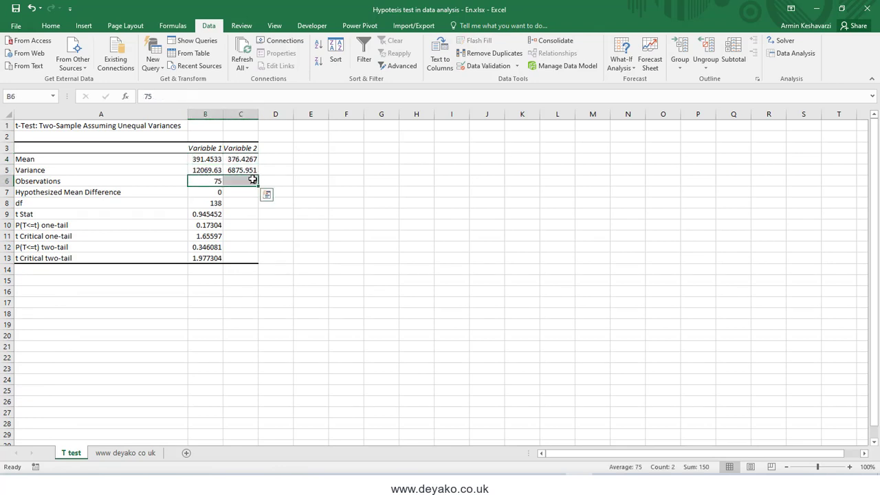
# Check the hypothesized mean difference and the degrees of freedom in the t-test results.
pyautogui.click(138, 192)
pyautogui.click(217, 193)
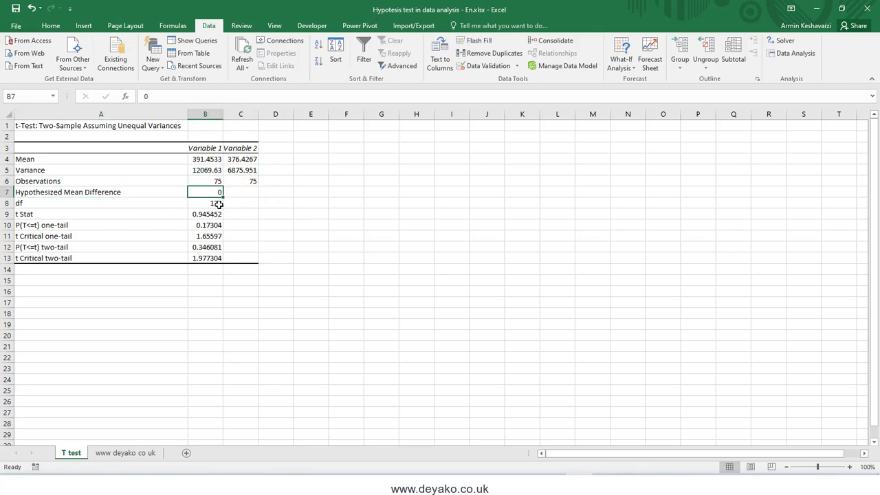
pyautogui.click(130, 204)
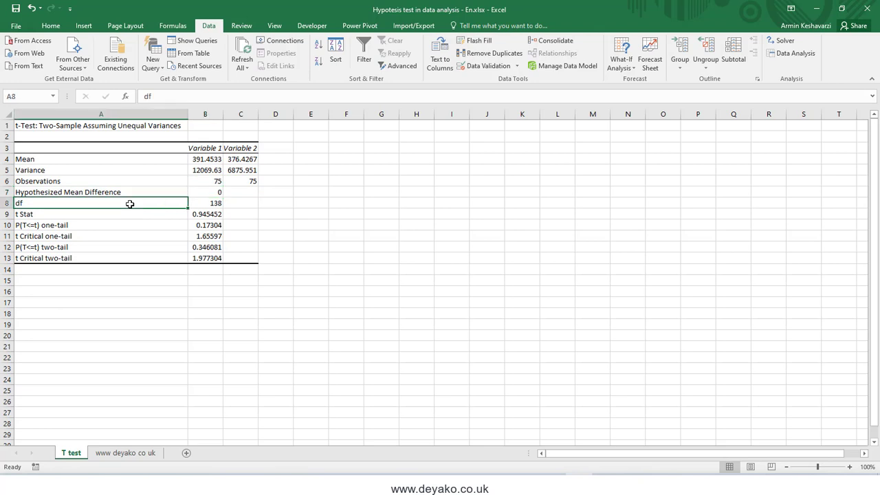
pyautogui.click(212, 204)
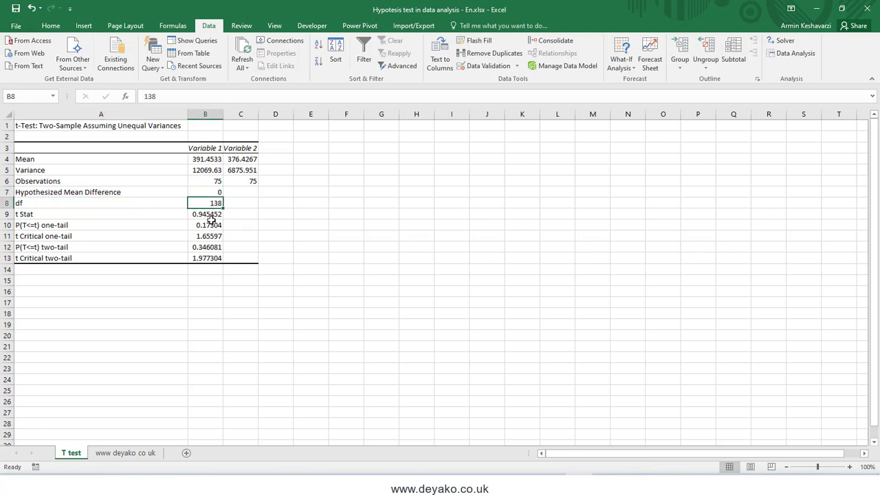
# Fill the t Stat, t Critical one-tail and t Critical two-tail values in B9, B11 and B13 with yellow.
pyautogui.click(137, 216)
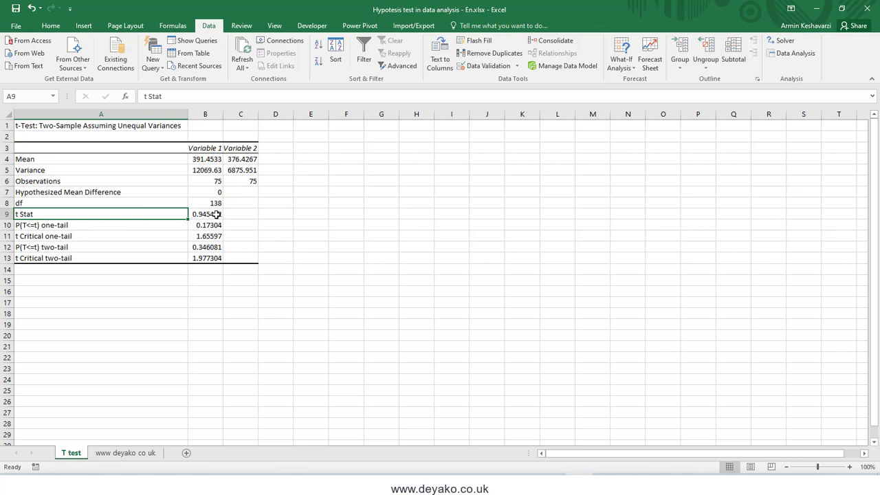
pyautogui.click(216, 215)
pyautogui.click(50, 25)
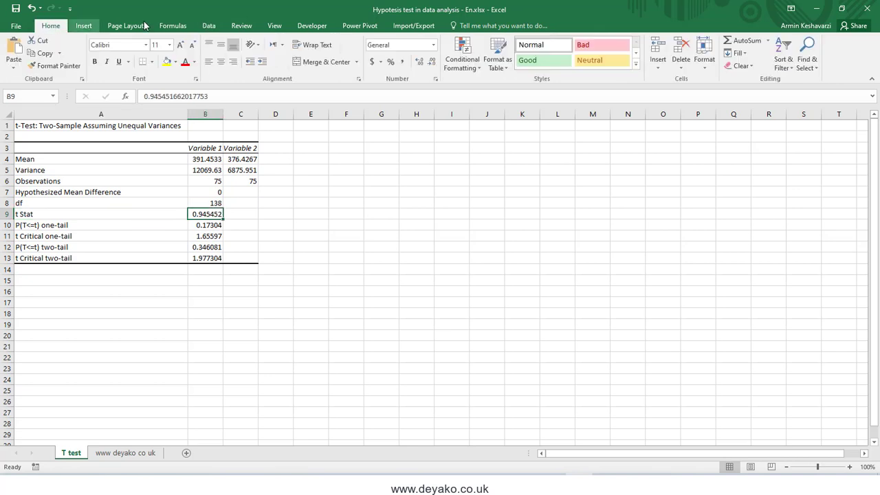
pyautogui.click(166, 62)
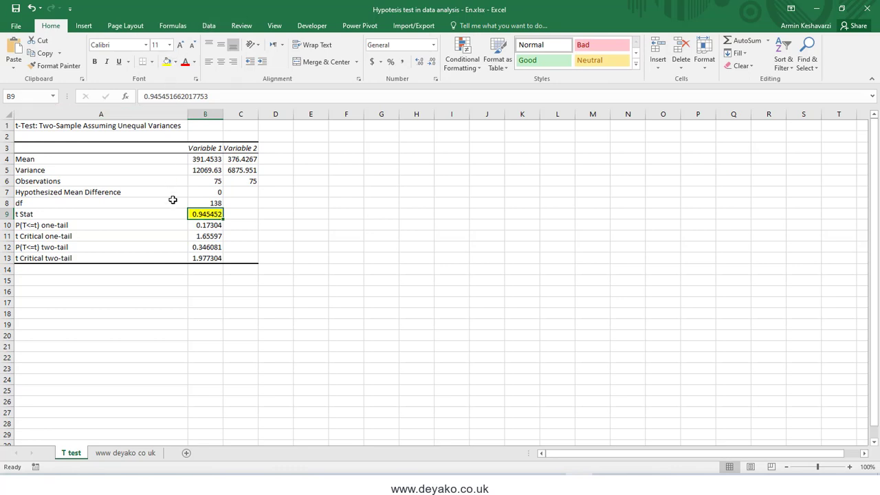
pyautogui.click(209, 237)
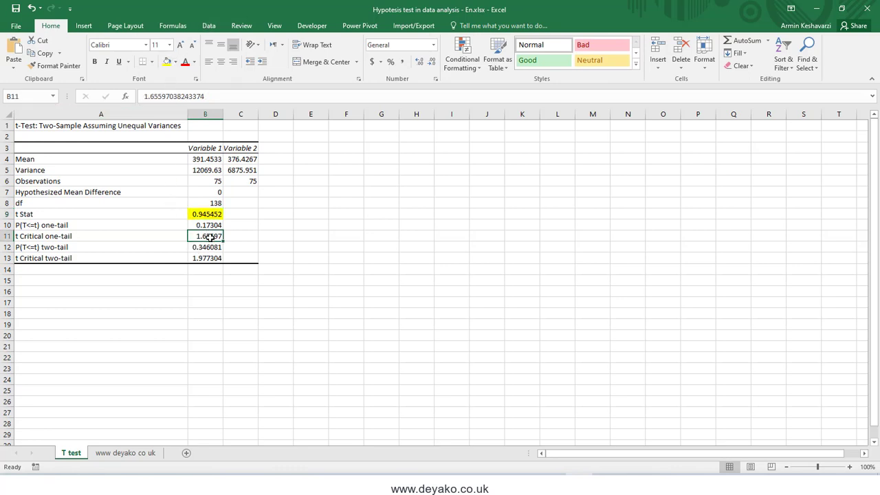
pyautogui.click(166, 62)
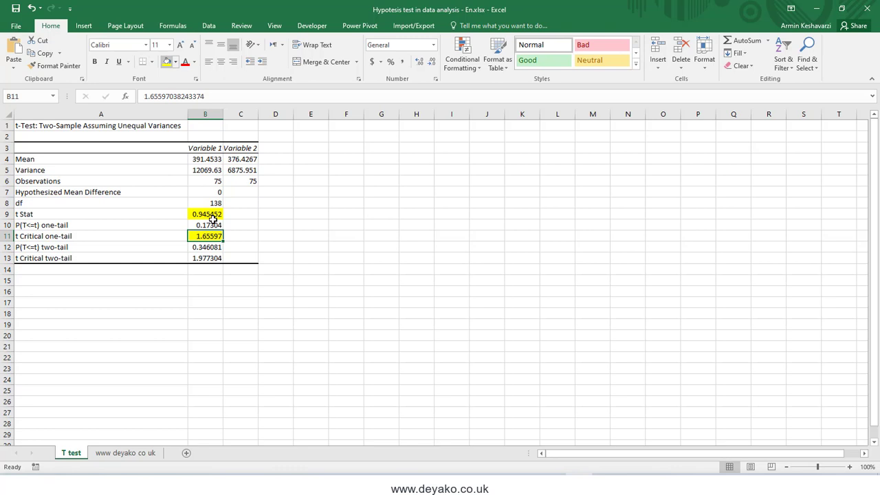
pyautogui.click(197, 251)
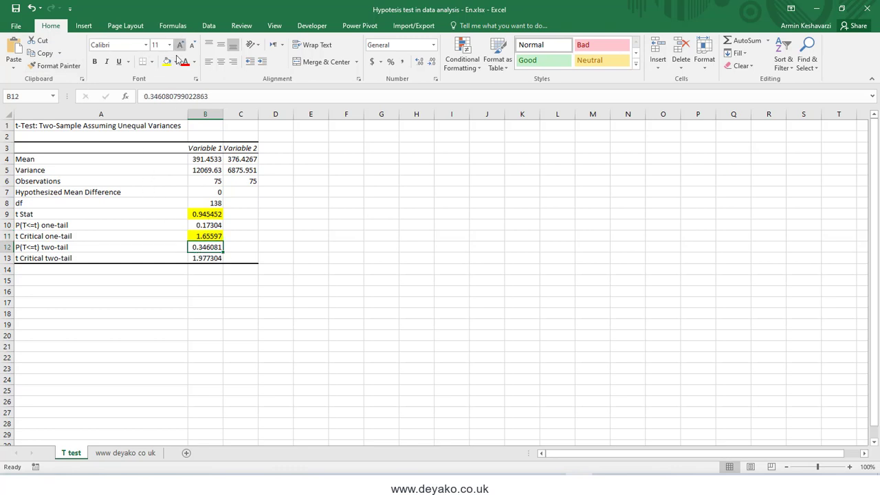
pyautogui.click(206, 258)
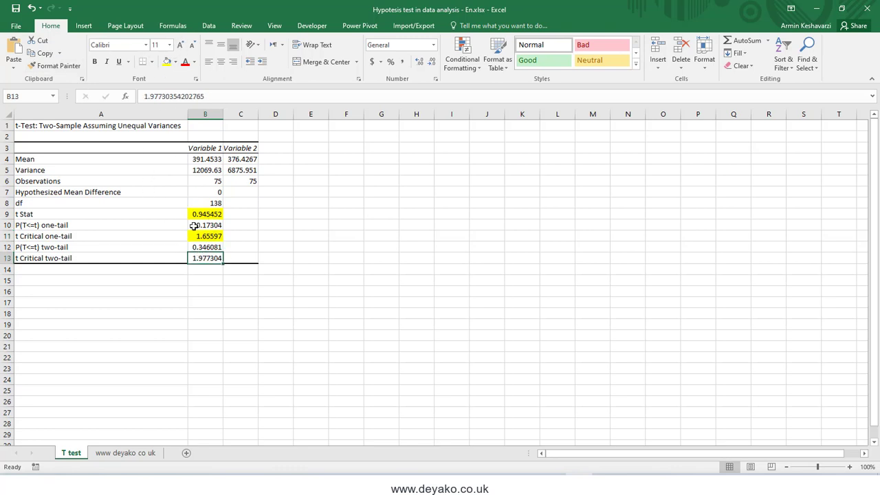
pyautogui.click(165, 62)
# Compare the t Stat with both critical values and enter "H0 accepted" in C13 beside the t Critical two-tail value.
pyautogui.click(209, 214)
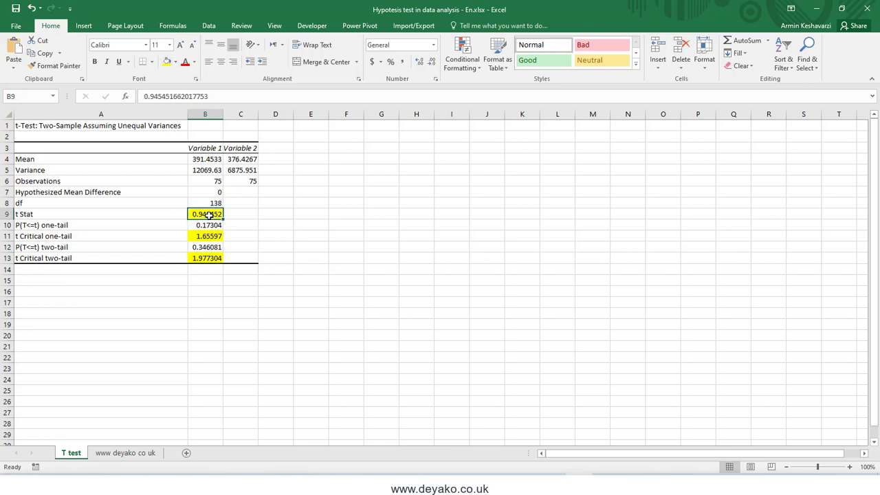
pyautogui.click(211, 237)
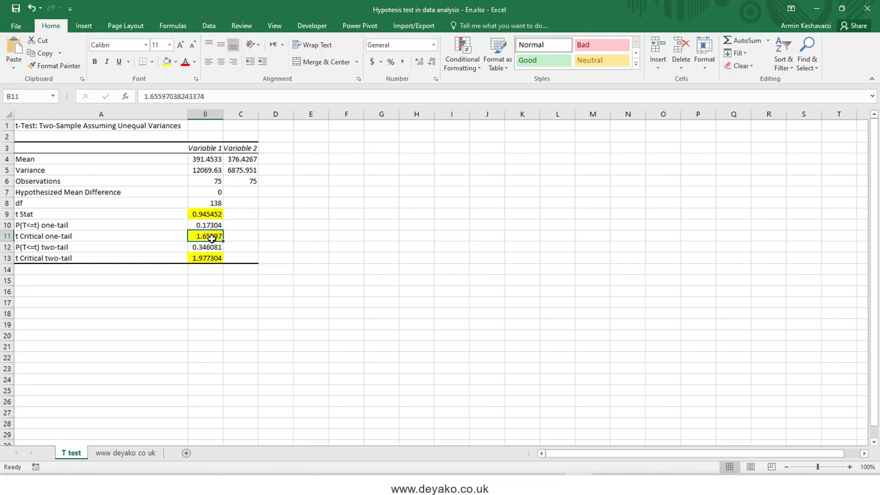
pyautogui.click(212, 259)
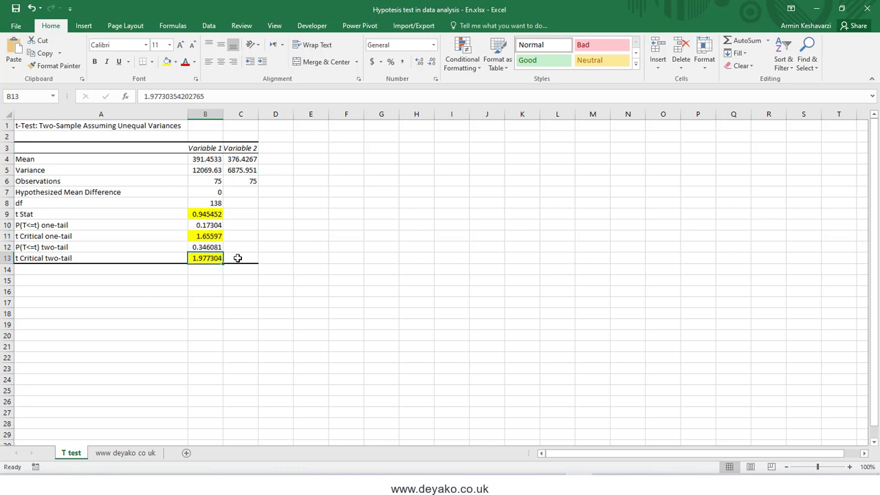
pyautogui.click(238, 258)
pyautogui.write('H0 accepted')
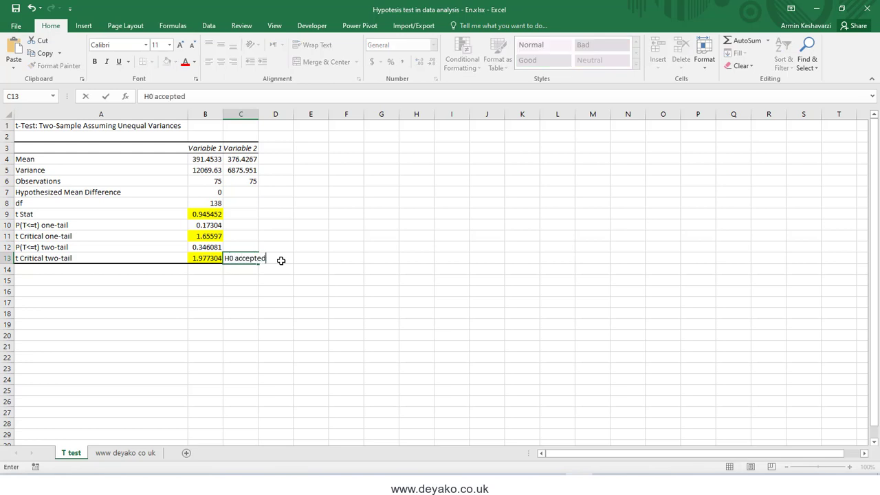
pyautogui.click(255, 233)
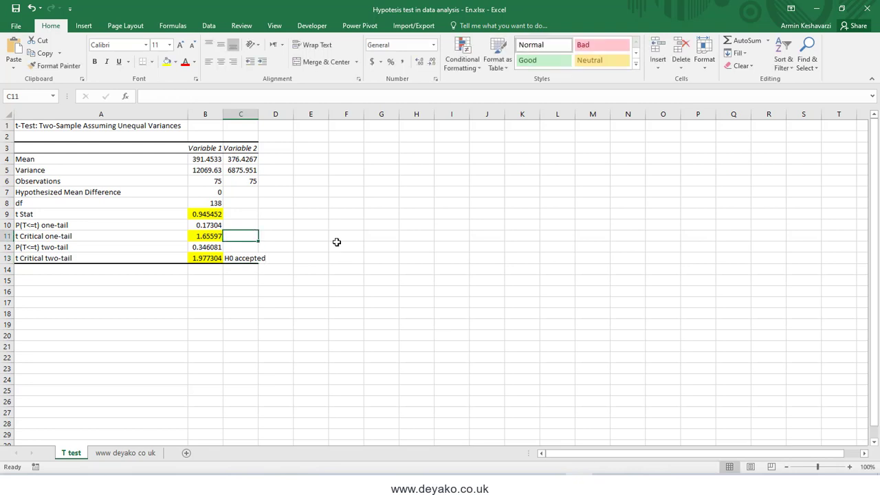
# Copy the "H0 accepted" note from C13 to C11 beside the t Critical one-tail value.
pyautogui.click(246, 258)
pyautogui.hotkey('ctrl', 'c')
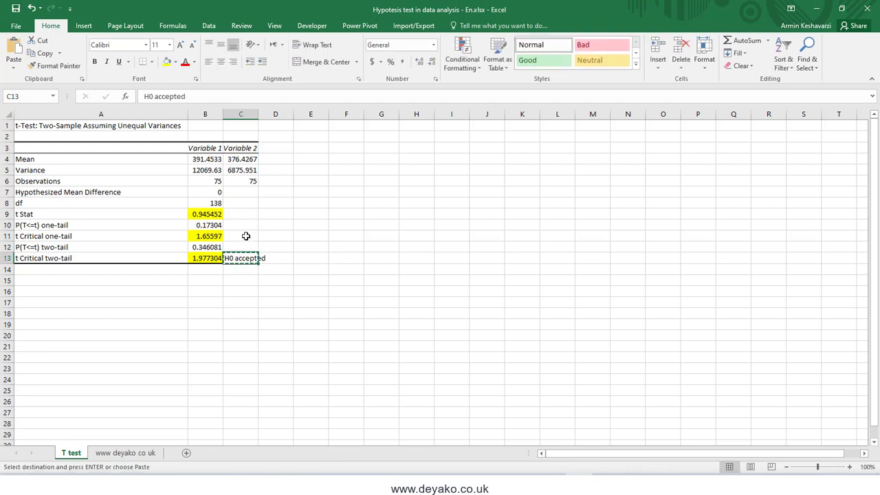
pyautogui.click(244, 235)
pyautogui.hotkey('ctrl', 'v')
# Compare the highlighted t Stat with the one-tail and two-tail critical values and their labels.
pyautogui.click(208, 215)
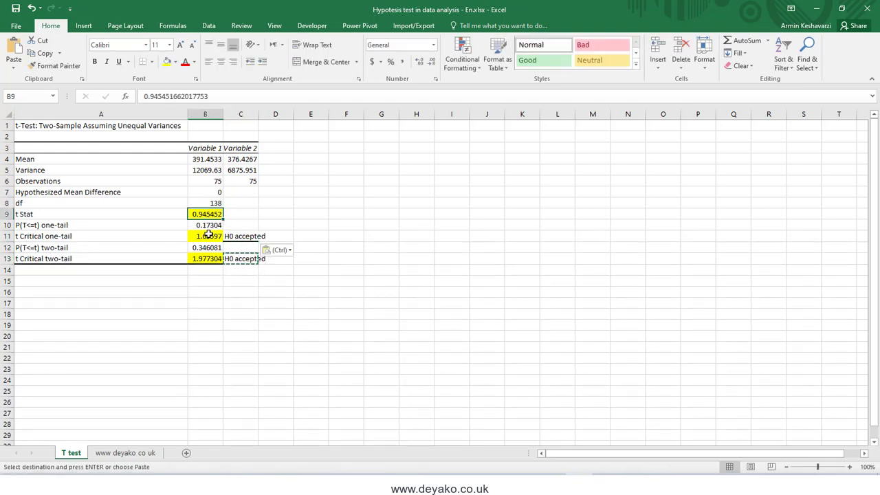
pyautogui.click(209, 236)
pyautogui.click(210, 260)
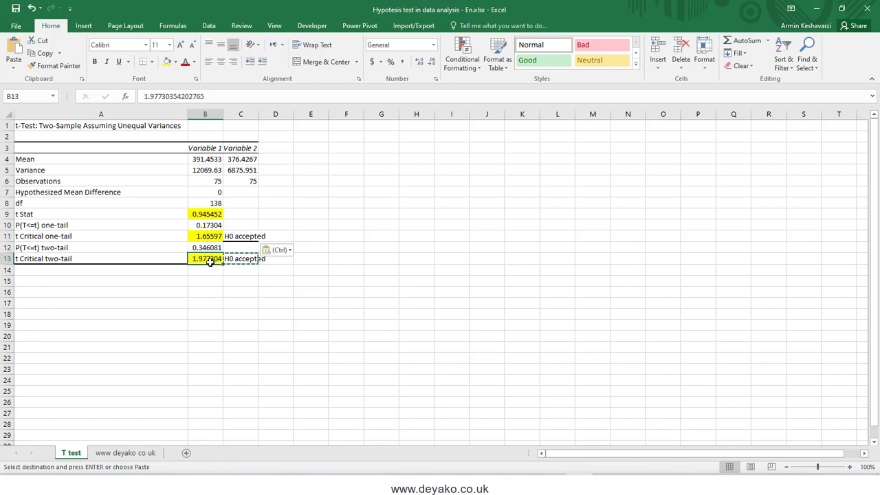
pyautogui.click(59, 236)
pyautogui.click(61, 249)
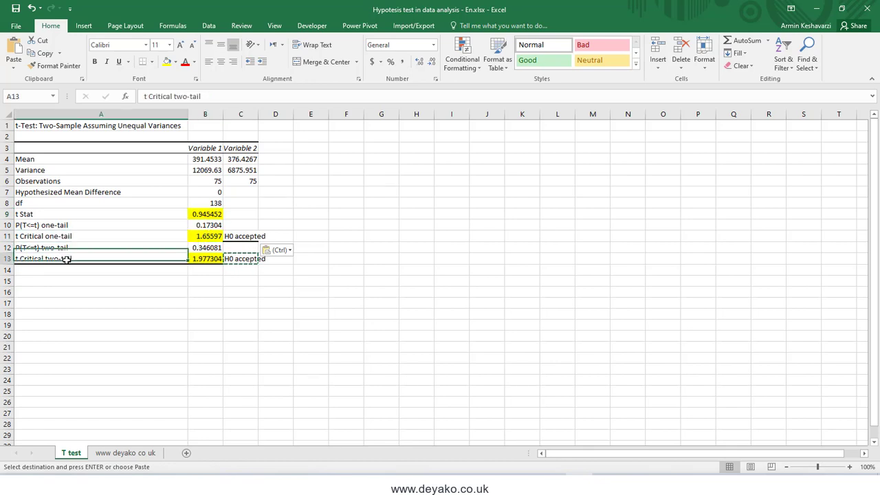
pyautogui.click(126, 453)
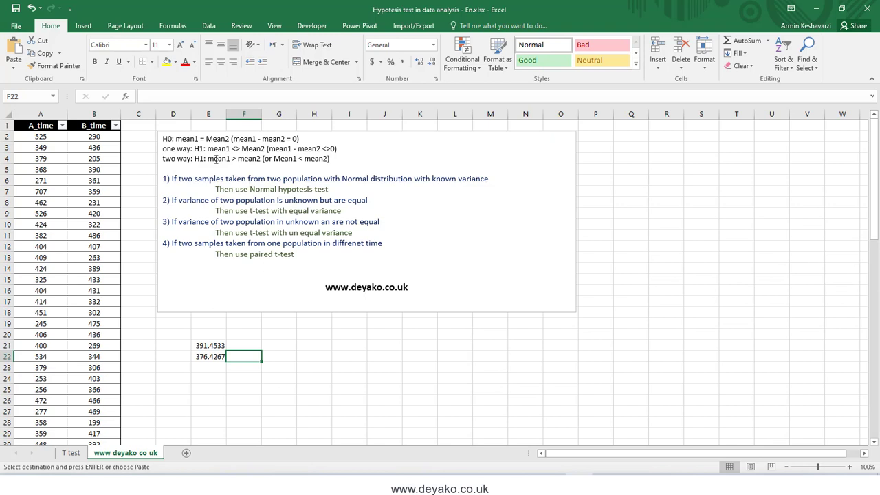
pyautogui.moveTo(195, 149); pyautogui.dragTo(268, 149)
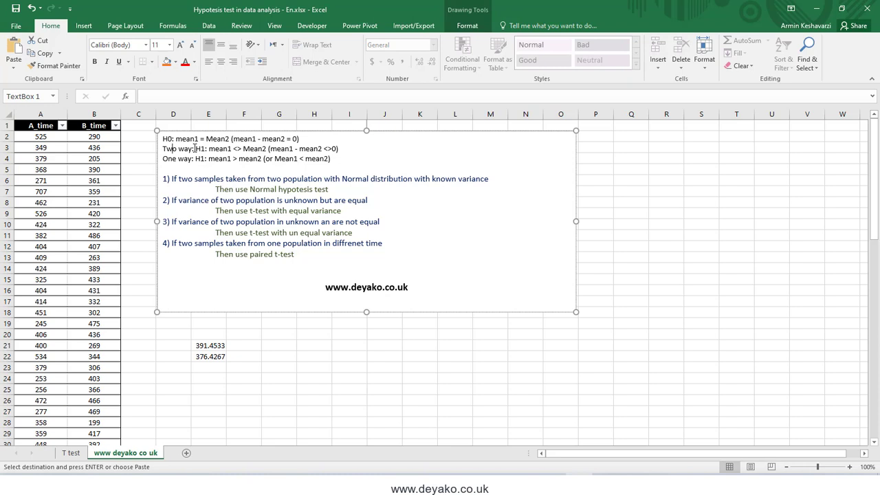
pyautogui.moveTo(206, 149); pyautogui.dragTo(259, 147)
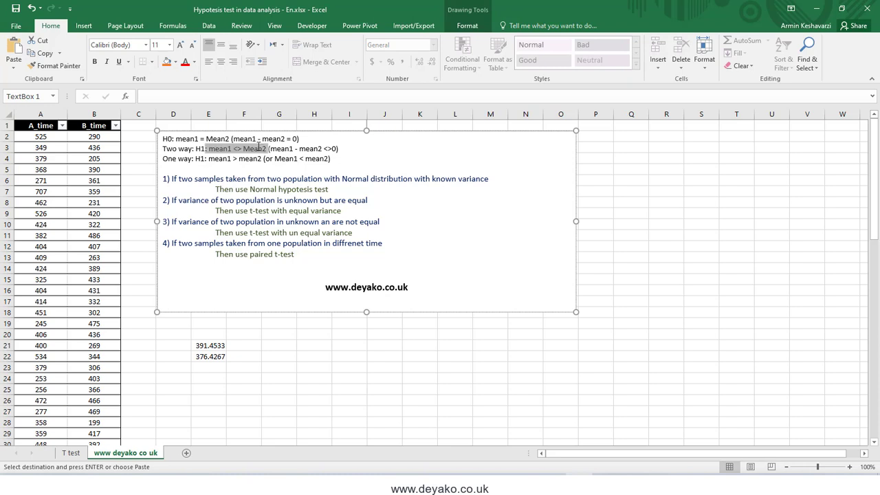
# Review the one-way alternatives mean1 > mean2 and Mean1 < mean2 in the hypothesis notes.
pyautogui.doubleClick(186, 158)
pyautogui.doubleClick(219, 159)
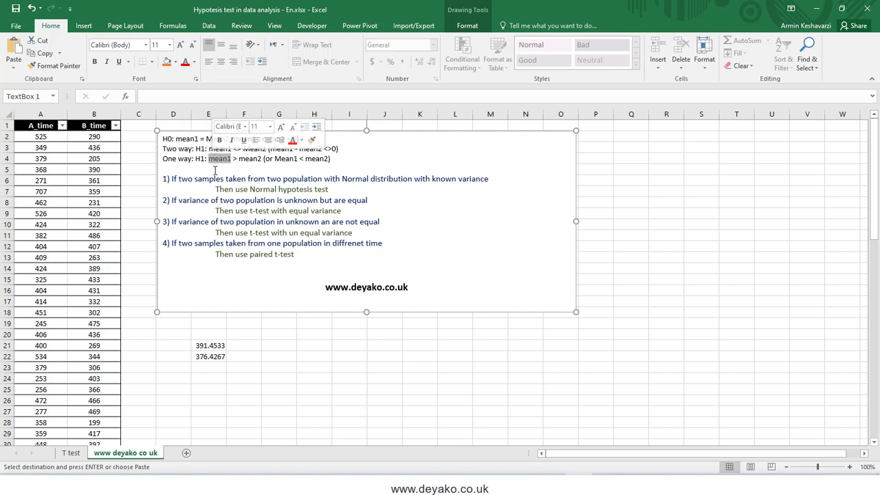
pyautogui.doubleClick(250, 159)
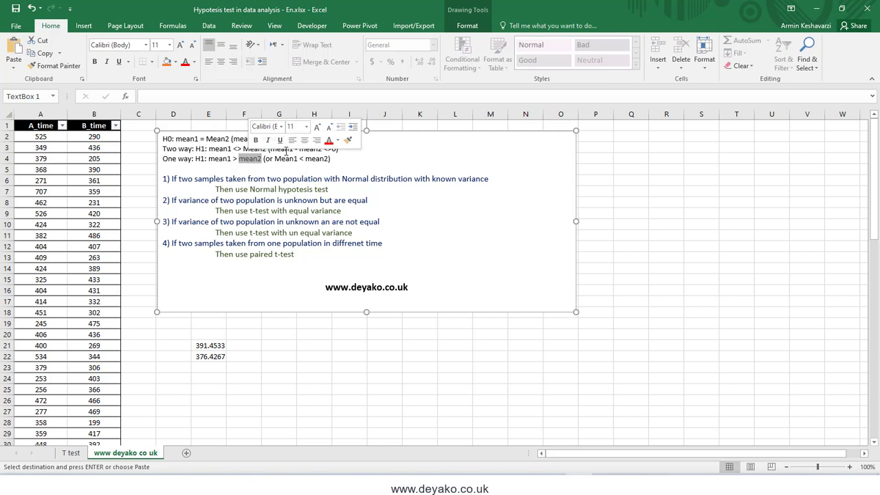
pyautogui.doubleClick(286, 159)
pyautogui.doubleClick(319, 158)
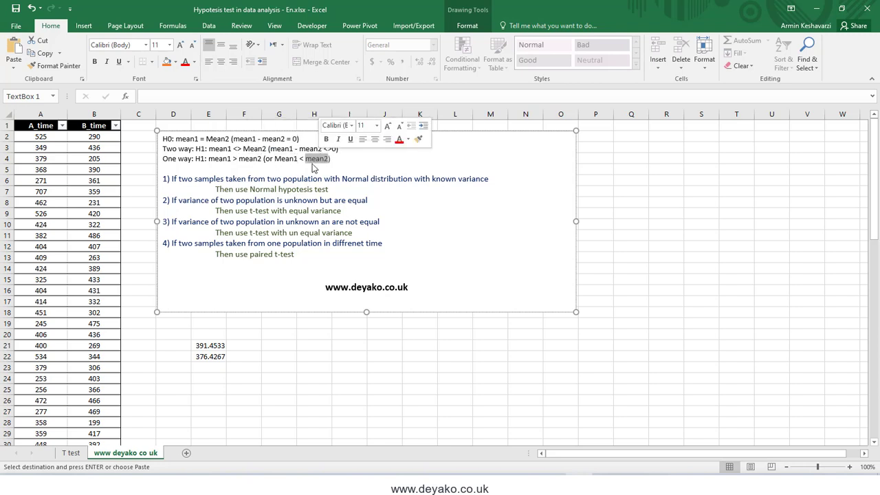
# Compare the A_time and B_time averages in E21:E22 with the one-way hypothesis mean1 > mean2.
pyautogui.moveTo(209, 346); pyautogui.dragTo(210, 358)
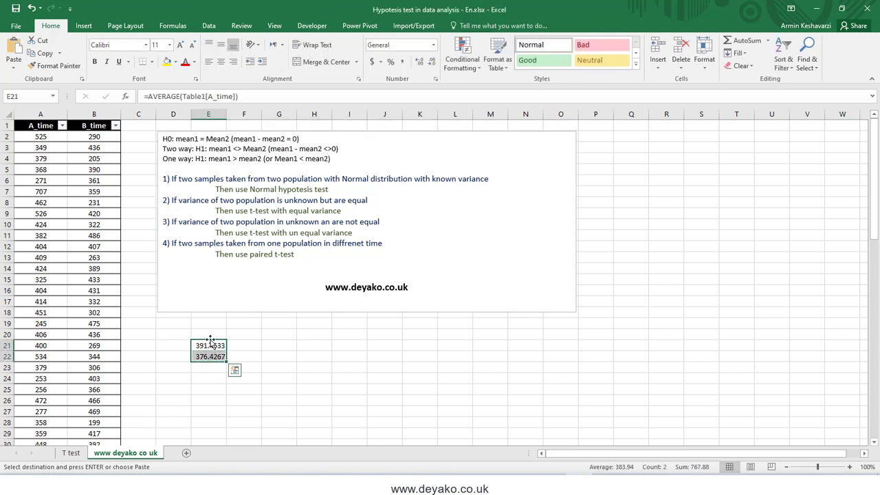
pyautogui.click(211, 346)
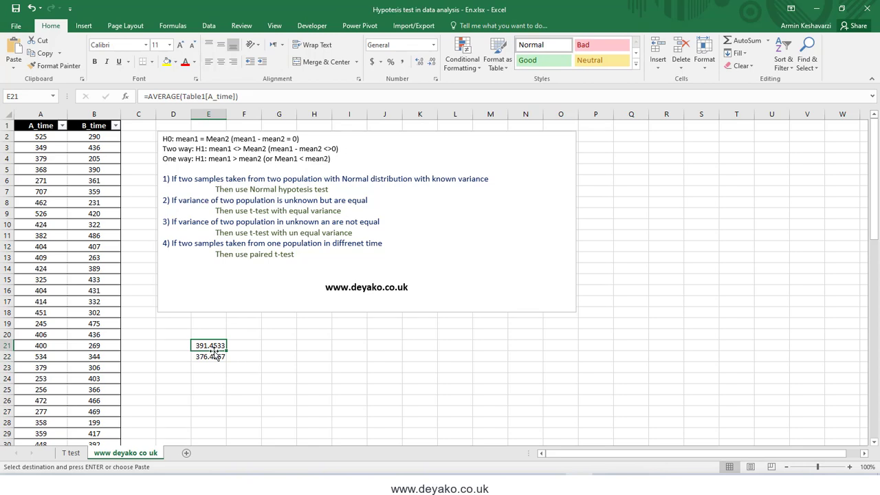
pyautogui.click(215, 356)
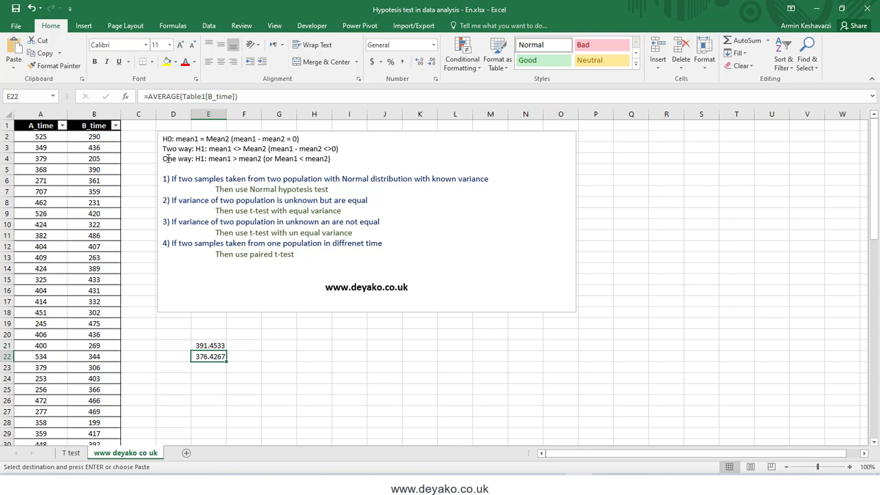
pyautogui.moveTo(165, 158); pyautogui.dragTo(231, 158)
pyautogui.doubleClick(220, 158)
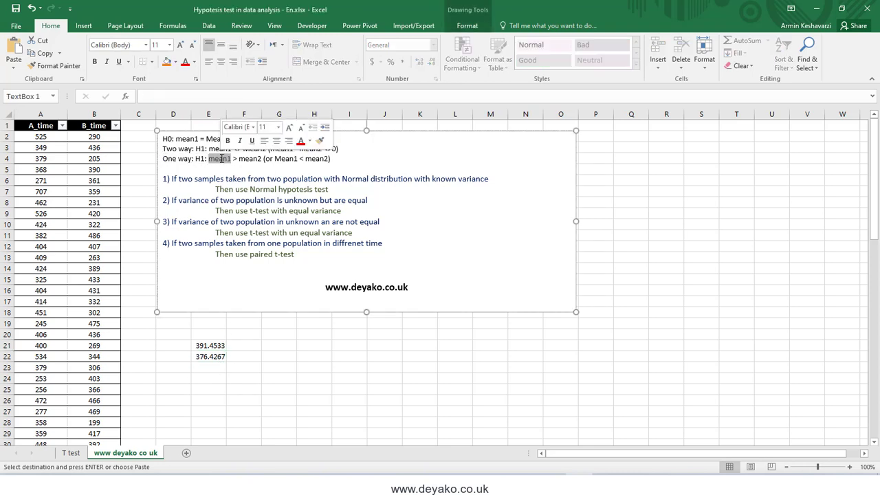
pyautogui.doubleClick(245, 158)
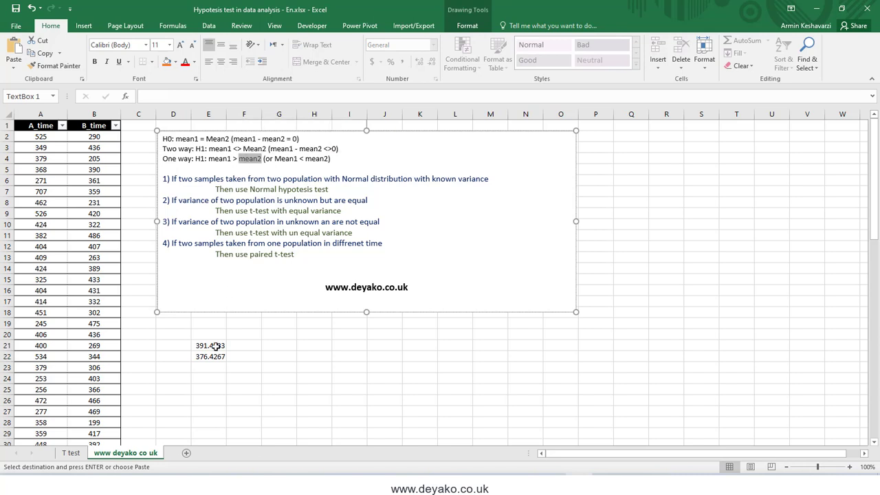
# Check the t Critical one-tail result on the T test sheet against the H0: mean1 = Mean2 note on the data sheet.
pyautogui.click(74, 453)
pyautogui.click(208, 237)
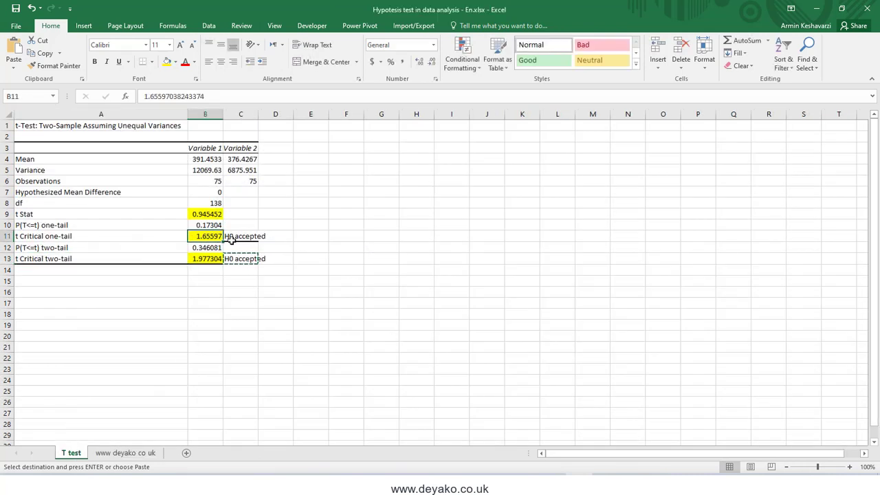
pyautogui.click(124, 453)
pyautogui.moveTo(176, 141); pyautogui.dragTo(228, 140)
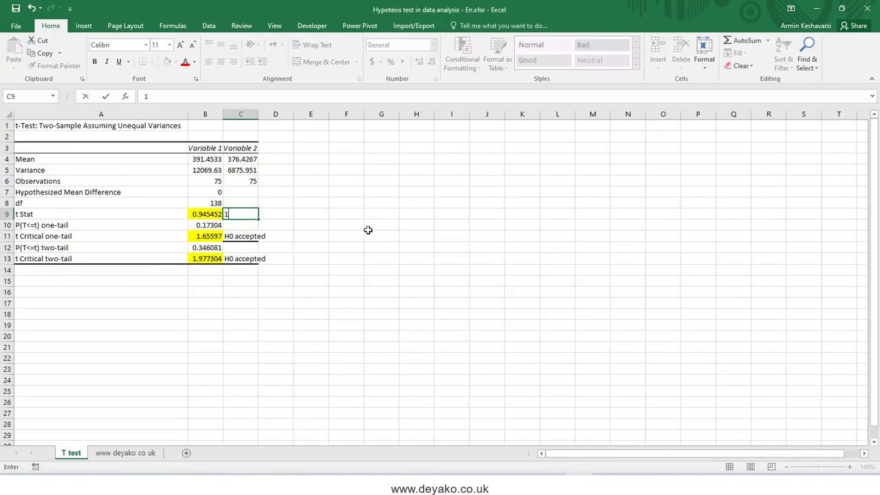
# On the T test sheet, enter 1.8 in C9 beside the t Stat and review the conclusions in C11 and C13.
pyautogui.press('Return')
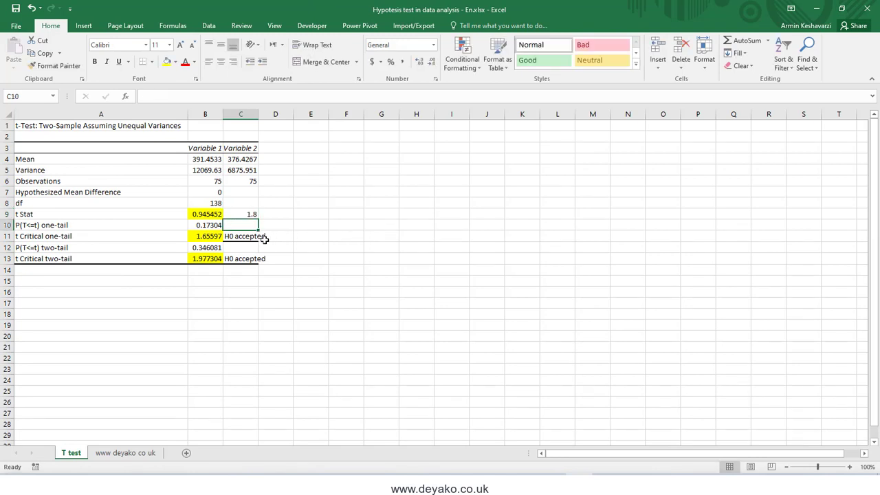
pyautogui.click(233, 236)
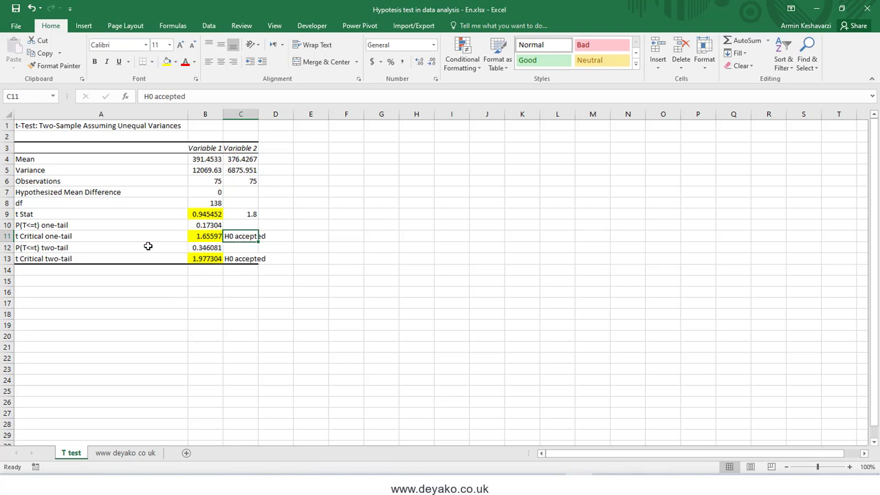
pyautogui.click(233, 257)
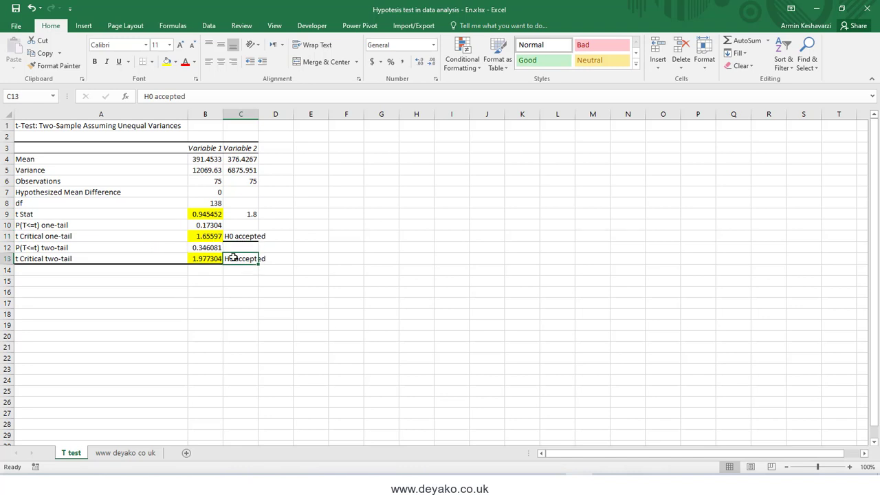
# Compare the one-tail conclusion in C11 of the T test sheet with the one-way alternative mean1 > mean2 in the hypothesis notes.
pyautogui.click(235, 237)
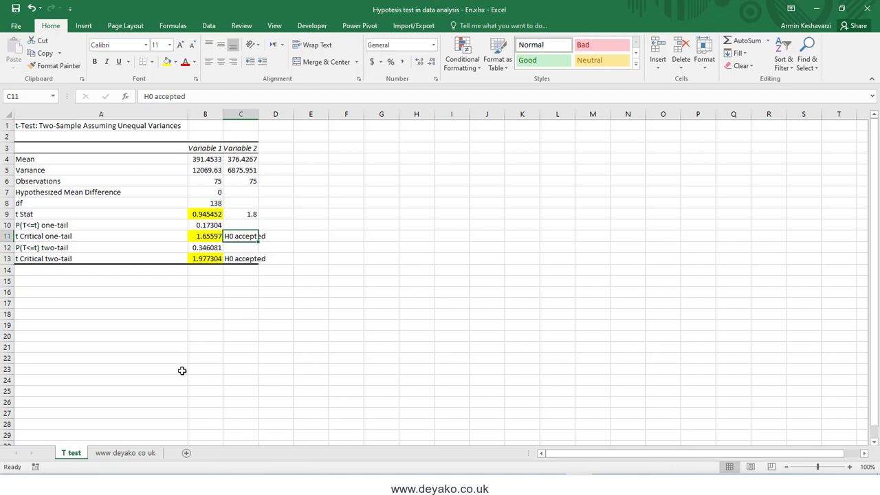
pyautogui.click(103, 453)
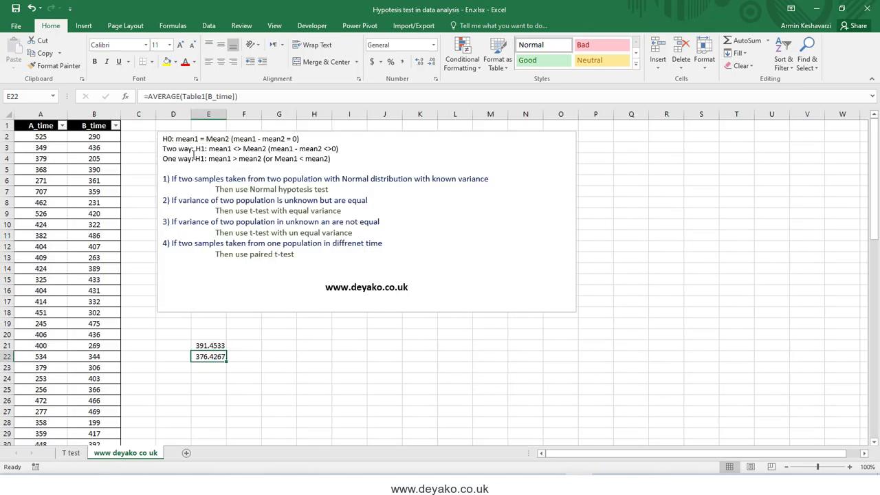
pyautogui.moveTo(209, 157); pyautogui.dragTo(245, 157)
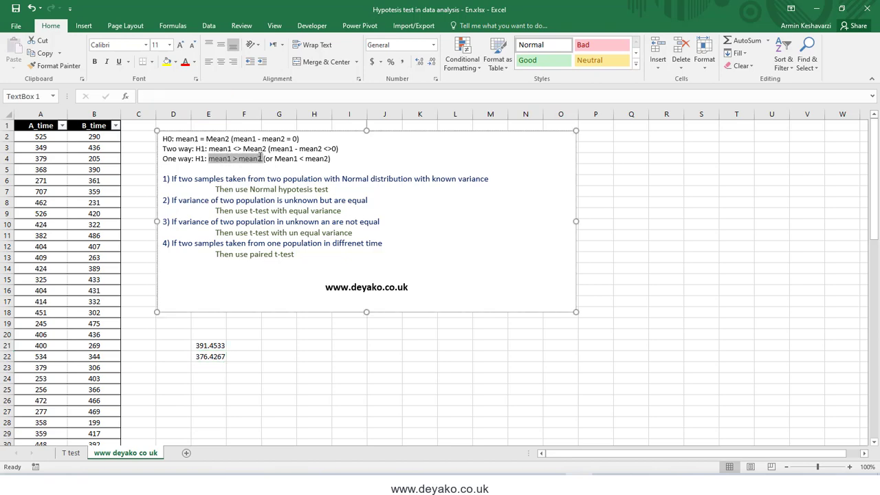
# Compare the two-tail conclusion in C13 of the T test sheet with the H0 statement mean1 = Mean2 in the hypothesis notes.
pyautogui.click(71, 453)
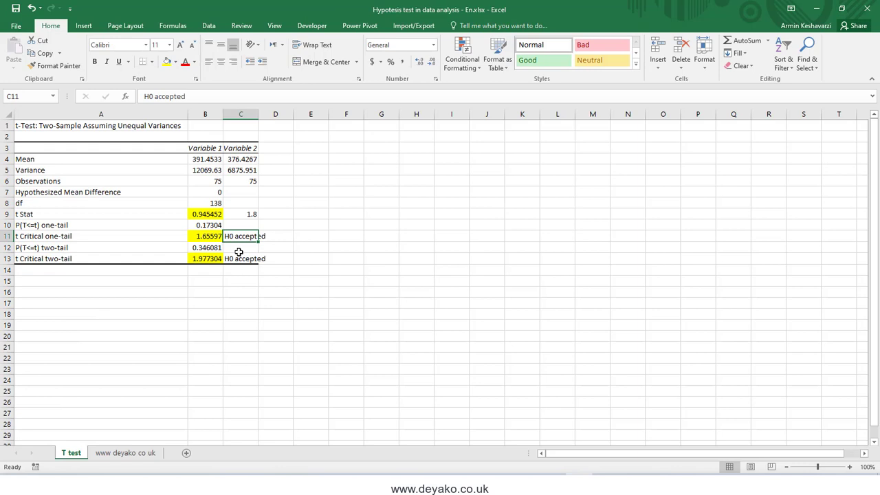
pyautogui.click(239, 259)
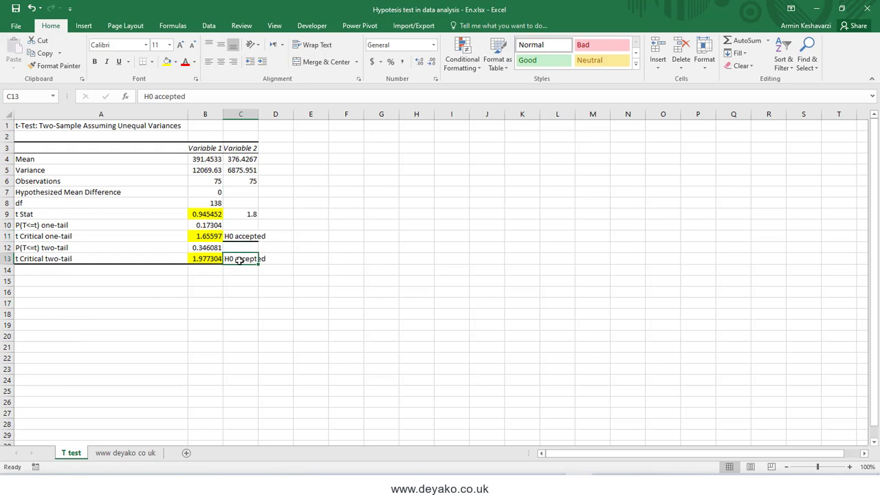
pyautogui.click(125, 453)
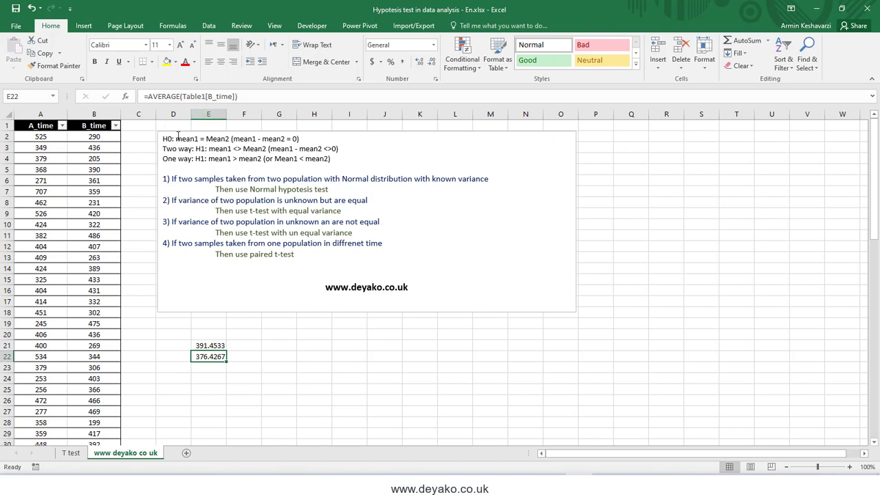
pyautogui.moveTo(176, 138); pyautogui.dragTo(229, 139)
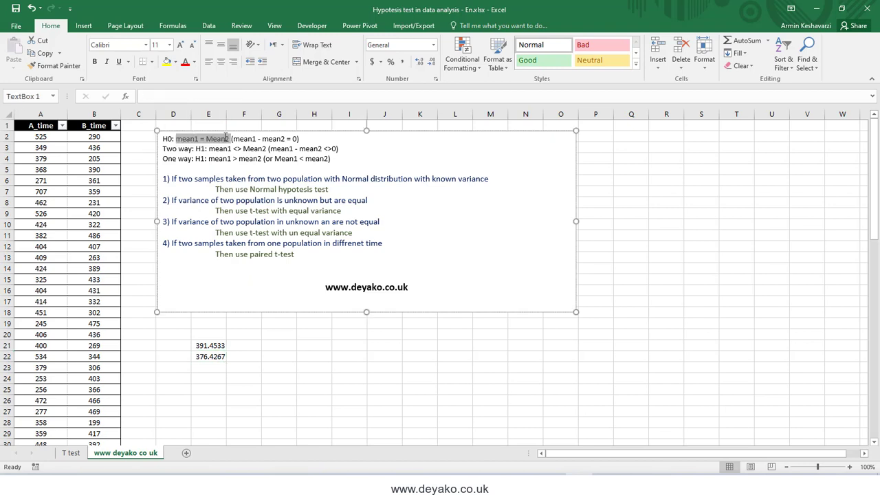
# On the T test sheet, clear the trial value in C9 beside the t Stat.
pyautogui.click(71, 440)
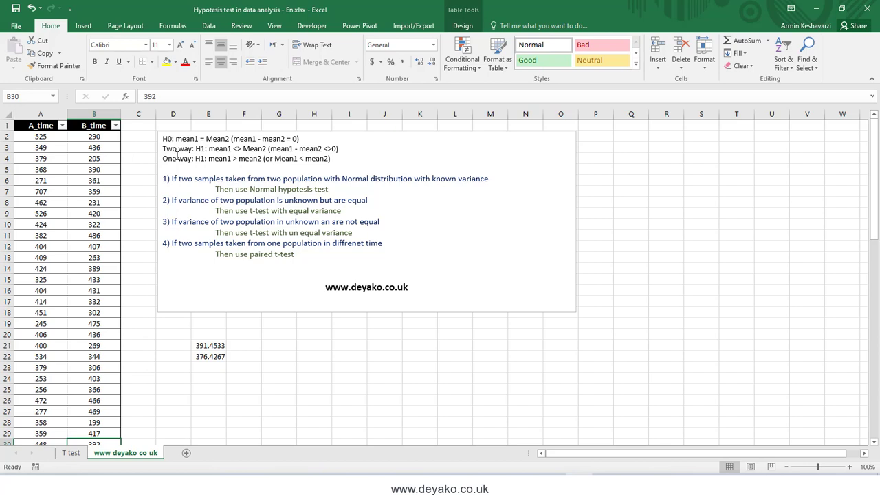
pyautogui.click(71, 452)
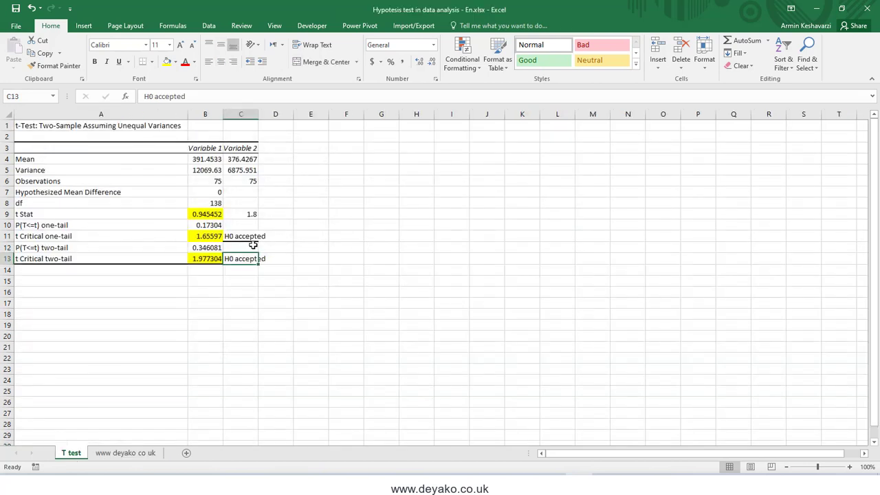
pyautogui.click(251, 216)
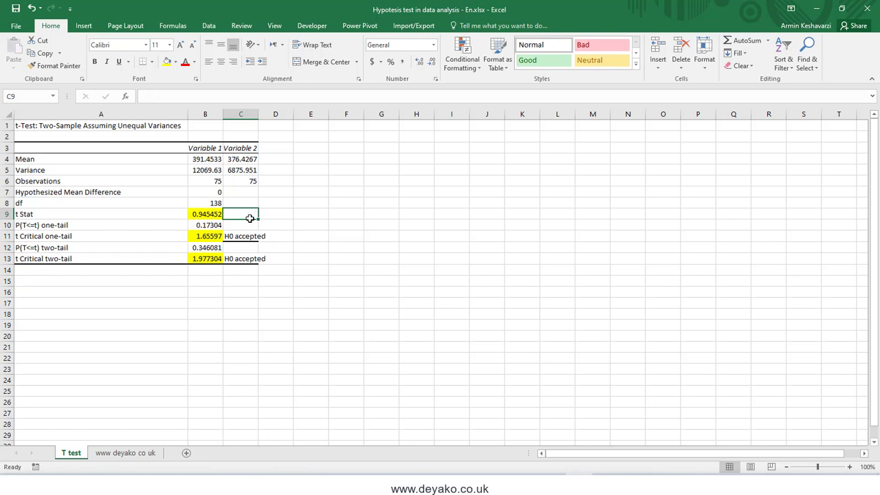
# From the www deyako co uk sheet, start a t-Test: Paired Two Sample for Means with $A$2:$A$76 as the Variable 1 range.
pyautogui.click(151, 453)
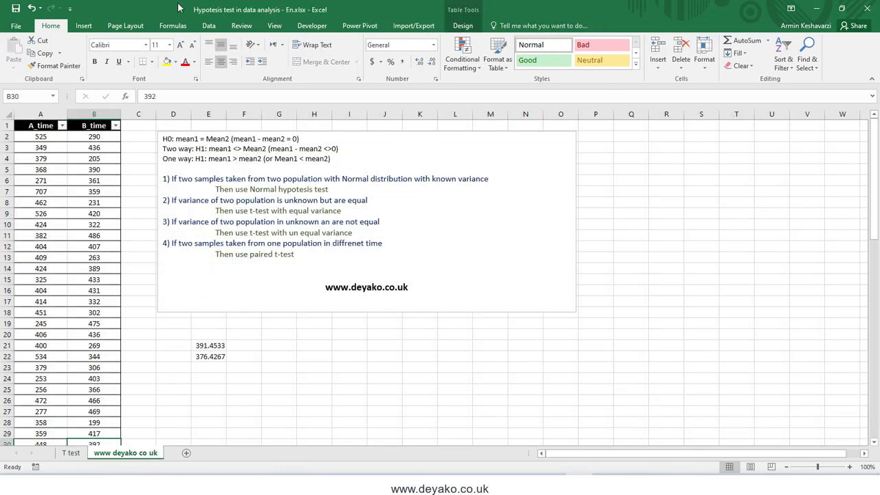
pyautogui.click(208, 25)
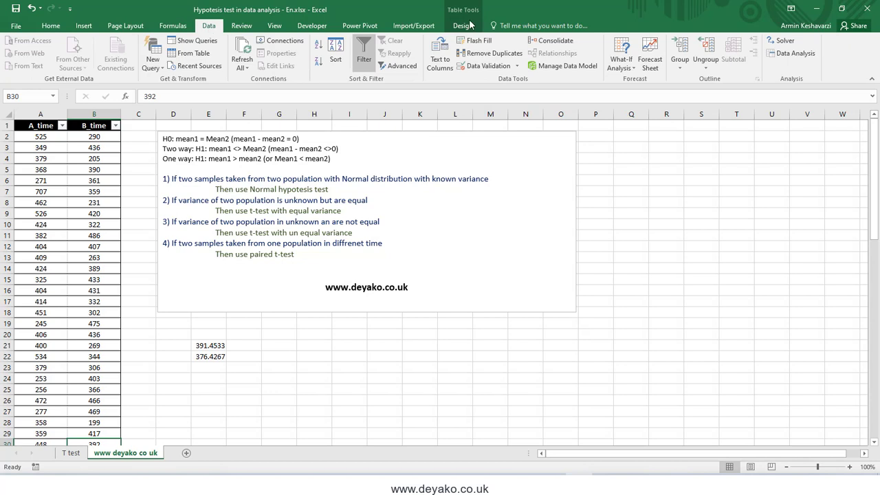
pyautogui.click(794, 54)
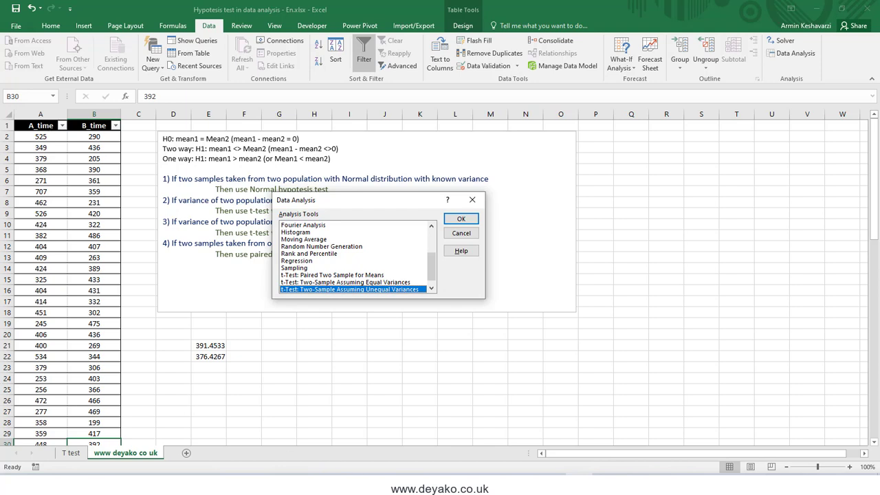
pyautogui.click(347, 274)
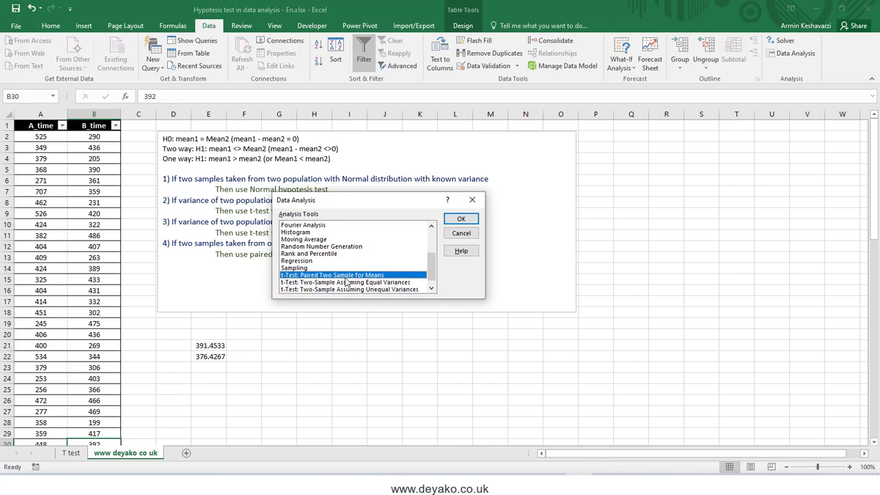
pyautogui.click(466, 220)
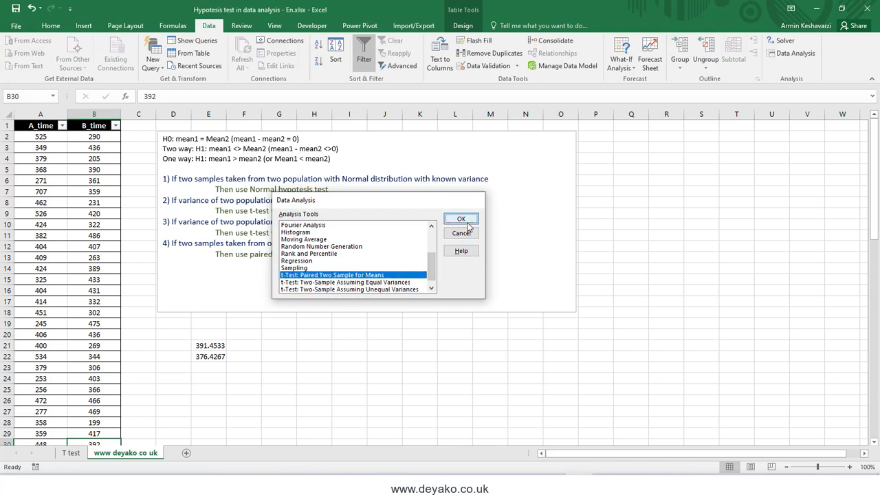
pyautogui.click(48, 134)
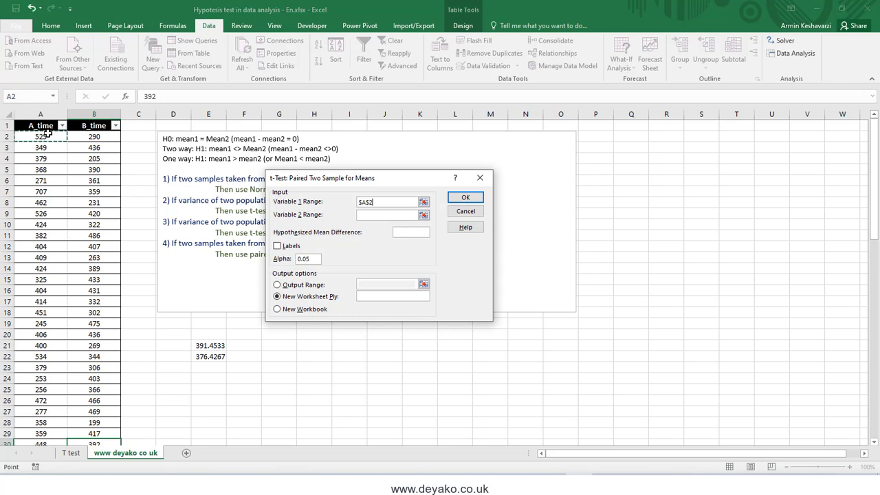
pyautogui.hotkey('ctrl', 'shift', 'Down')
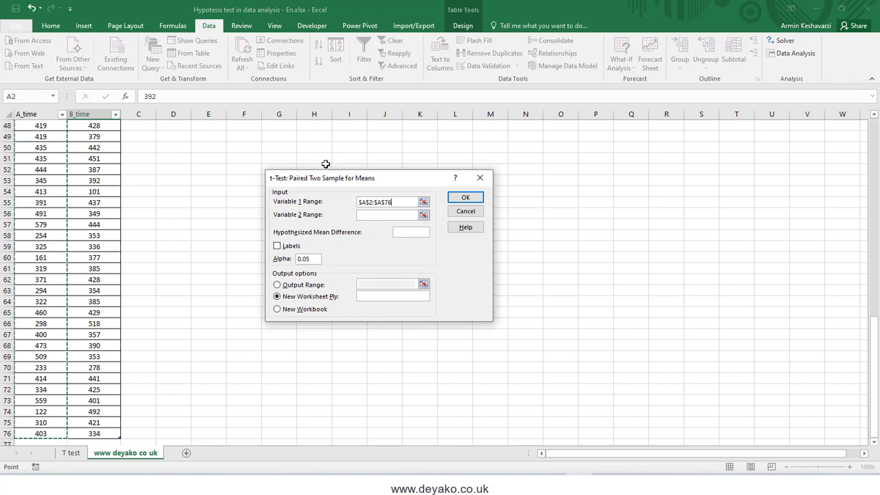
# Set the Variable 2 range to $B$2:$B$76 and the hypothesized mean difference to 0, and output the test to a new worksheet named "Paier t test".
pyautogui.click(371, 215)
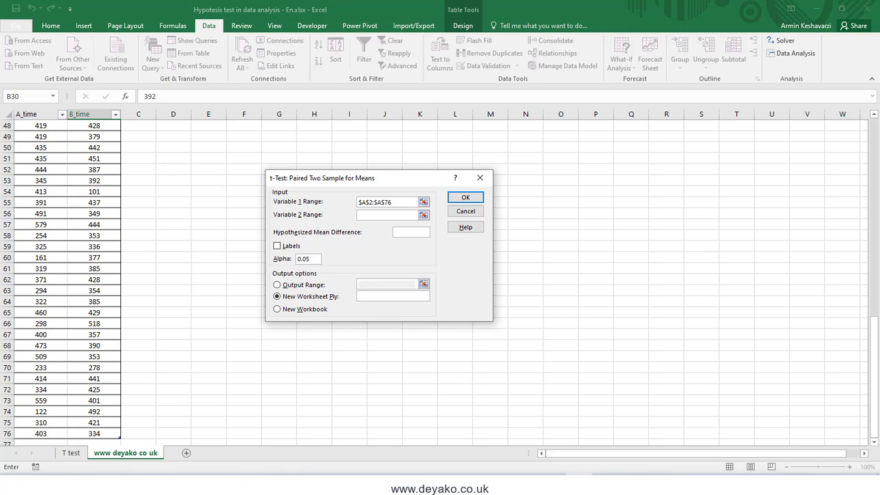
pyautogui.moveTo(874, 334); pyautogui.dragTo(874, 134)
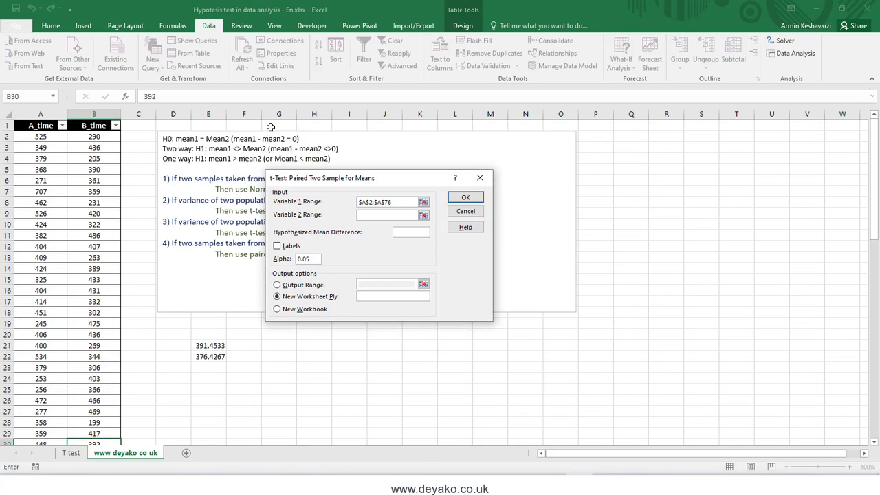
pyautogui.click(100, 138)
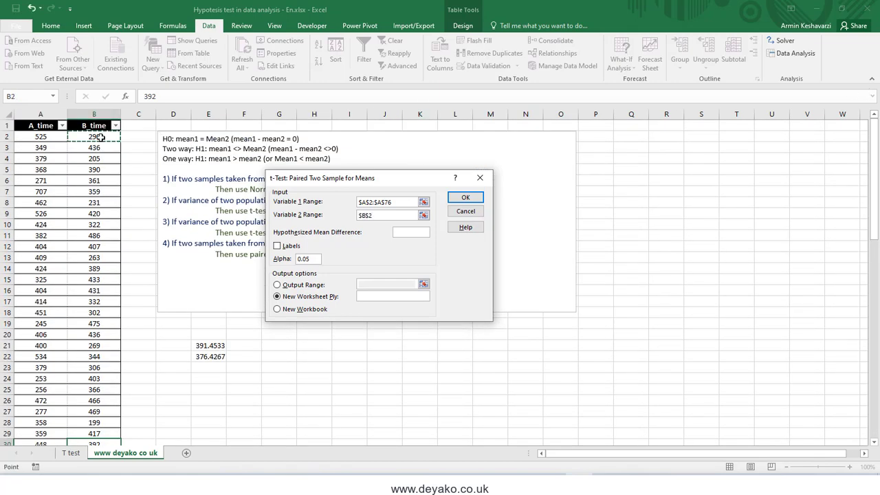
pyautogui.hotkey('ctrl', 'shift', 'Down')
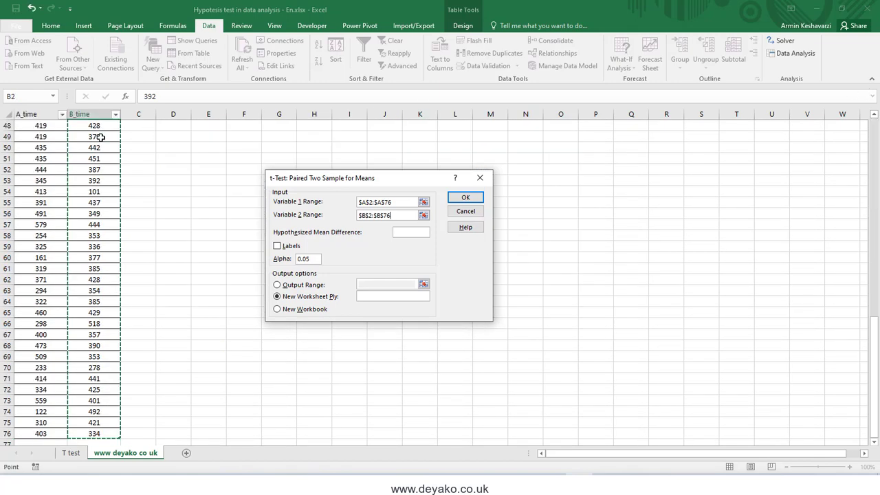
pyautogui.click(421, 233)
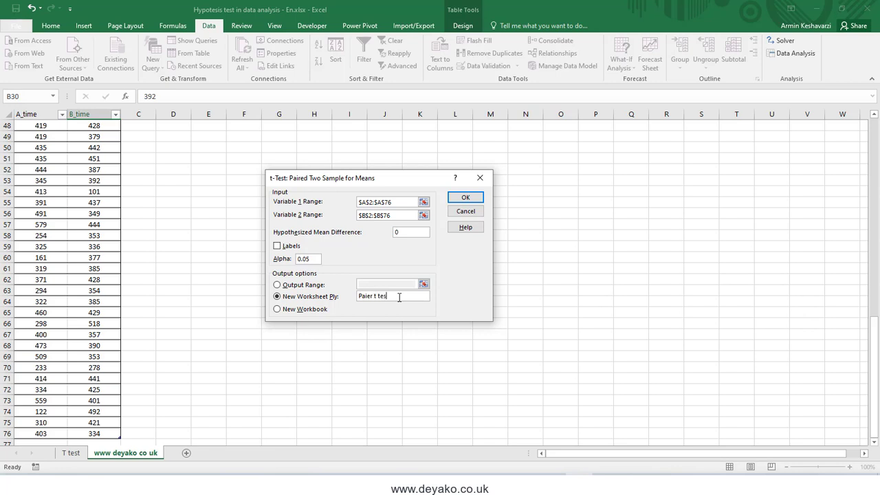
pyautogui.click(465, 197)
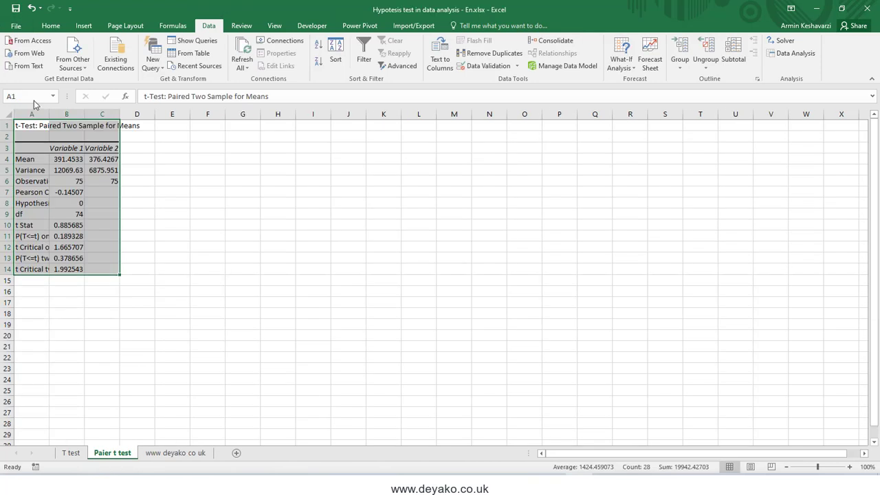
# Fit columns A and B to their contents and widen column C on the Paier t test sheet.
pyautogui.doubleClick(84, 114)
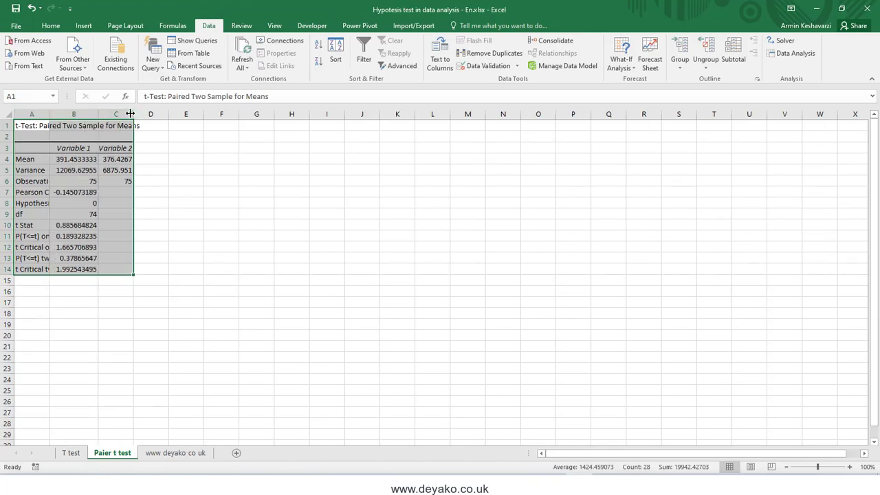
pyautogui.doubleClick(49, 113)
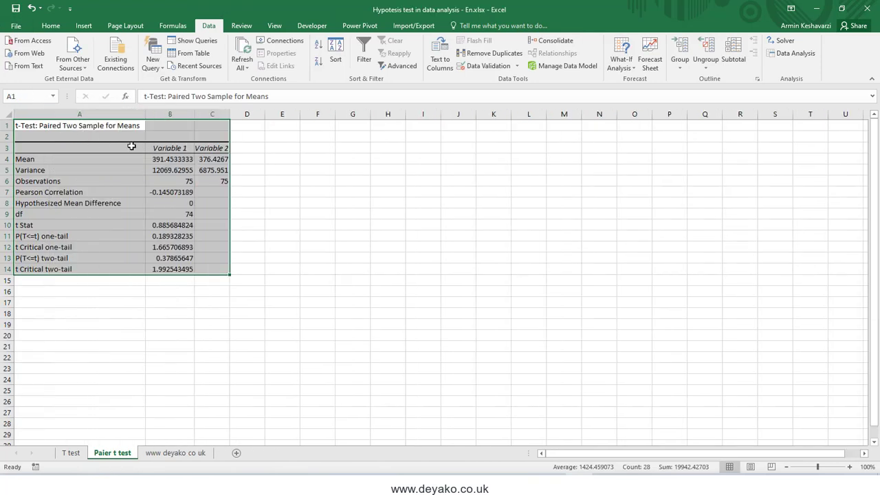
pyautogui.click(233, 113)
pyautogui.moveTo(230, 114); pyautogui.dragTo(254, 111)
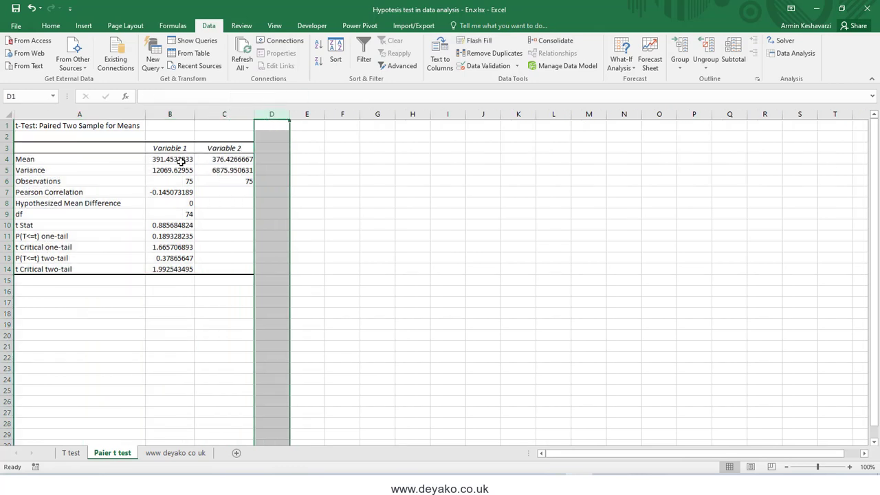
# Examine the observations, Pearson Correlation and df rows of the paired t-test results.
pyautogui.click(171, 169)
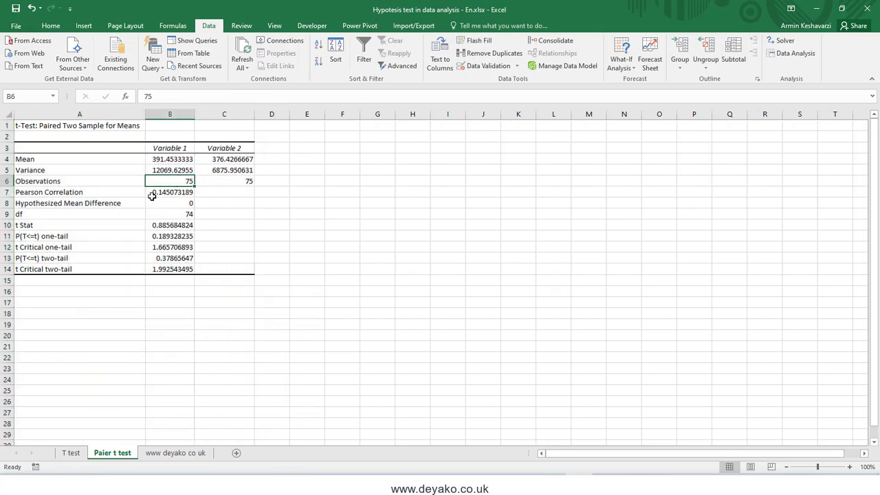
pyautogui.moveTo(55, 192); pyautogui.dragTo(179, 188)
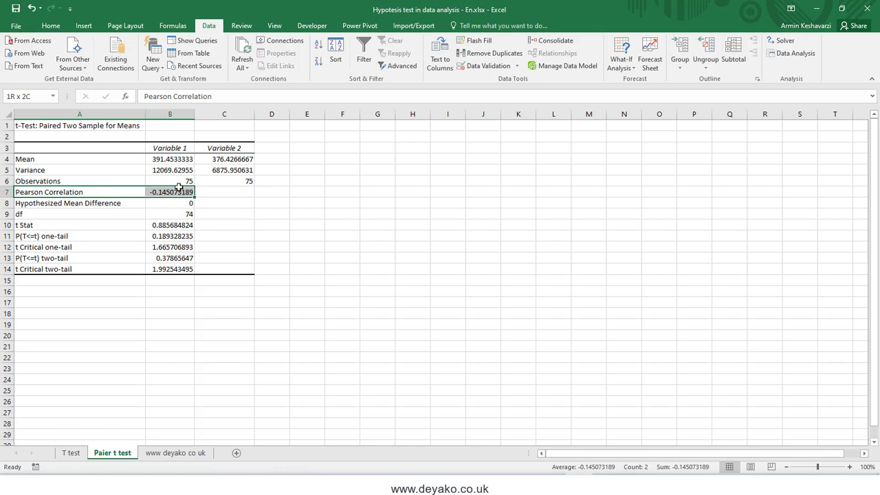
pyautogui.click(173, 214)
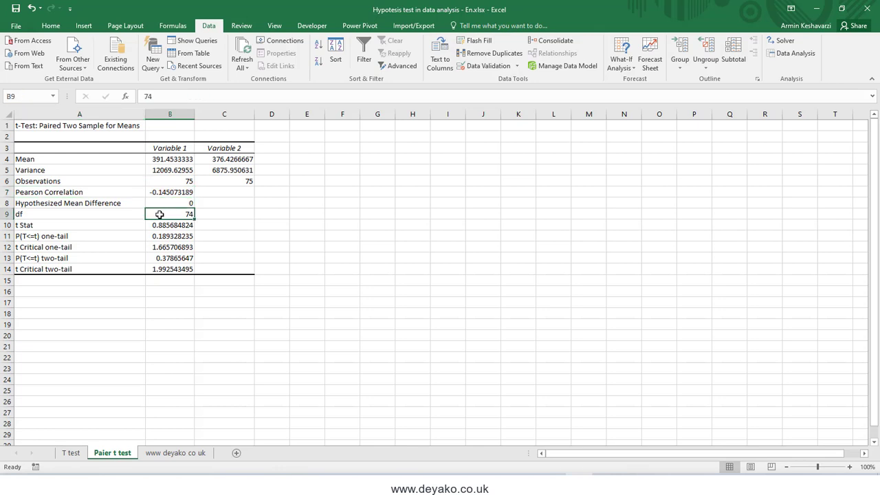
# Highlight the t Stat, t Critical one-tail and t Critical two-tail values in B10, B12 and B14 with yellow fill.
pyautogui.click(160, 226)
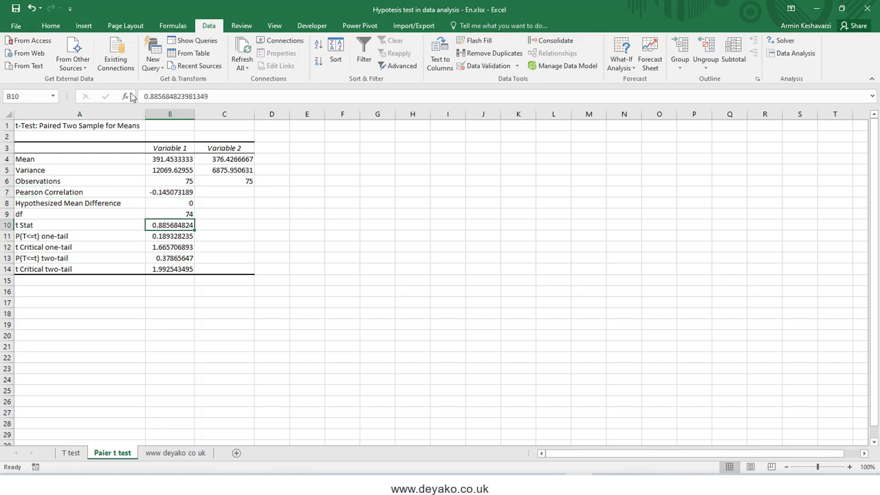
pyautogui.click(58, 27)
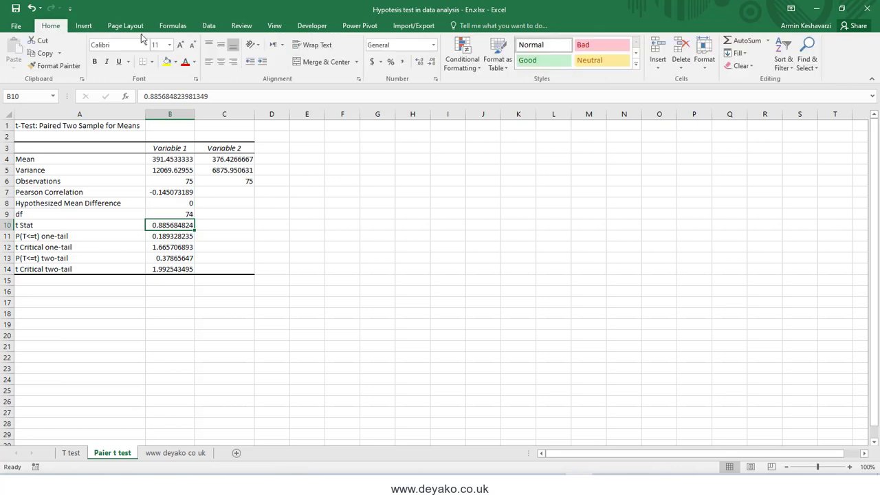
pyautogui.click(167, 62)
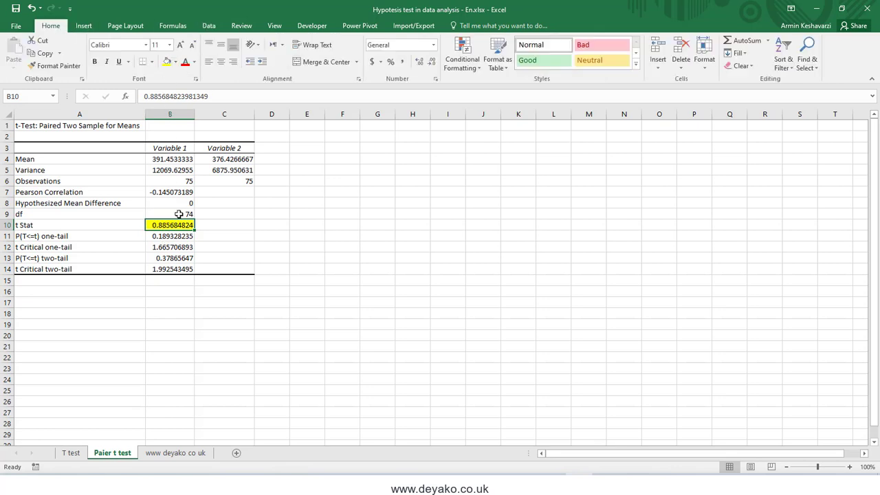
pyautogui.click(171, 246)
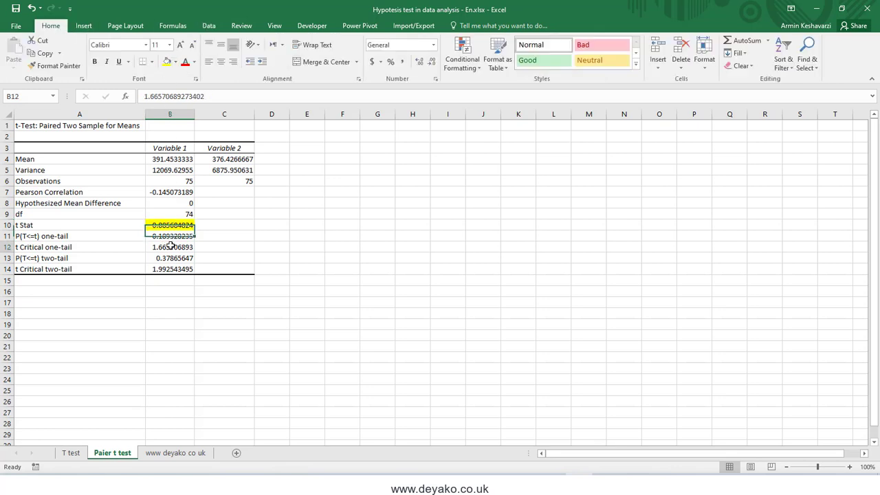
pyautogui.click(167, 61)
pyautogui.click(161, 266)
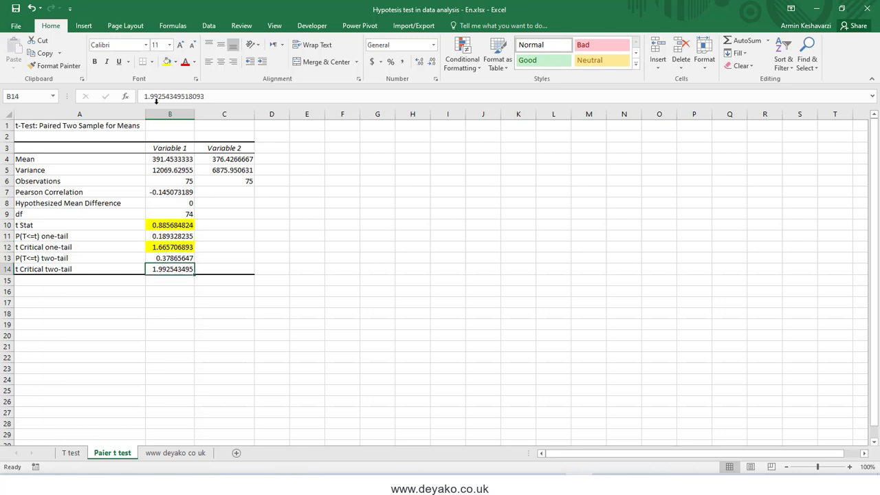
pyautogui.click(167, 61)
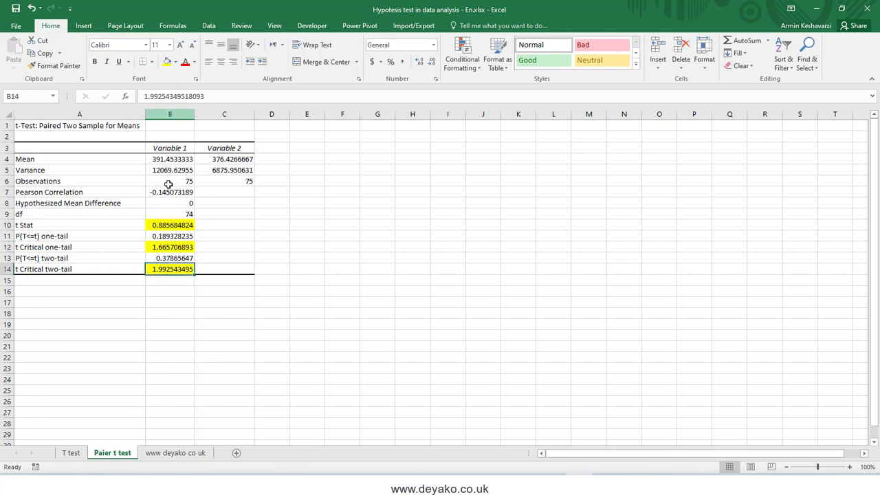
# Compare t Stat with t Critical one-tail on the Paier t test sheet and enter "H0 accpted" in C12.
pyautogui.click(179, 226)
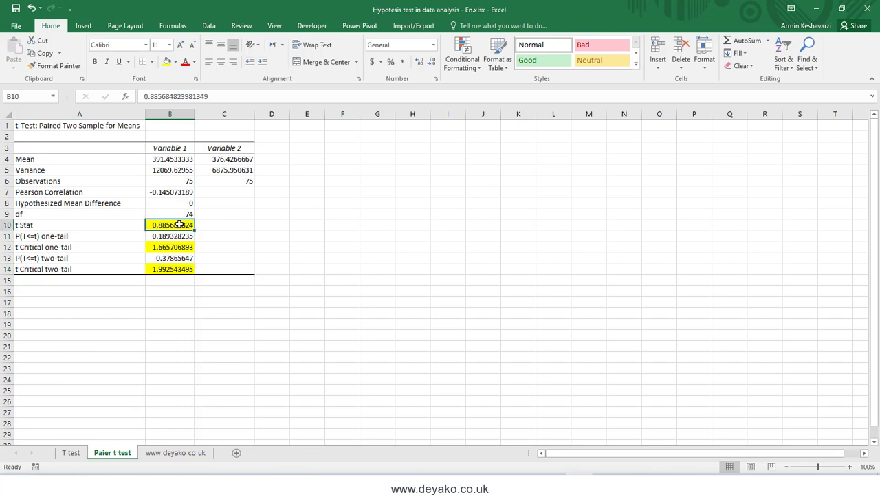
pyautogui.click(181, 247)
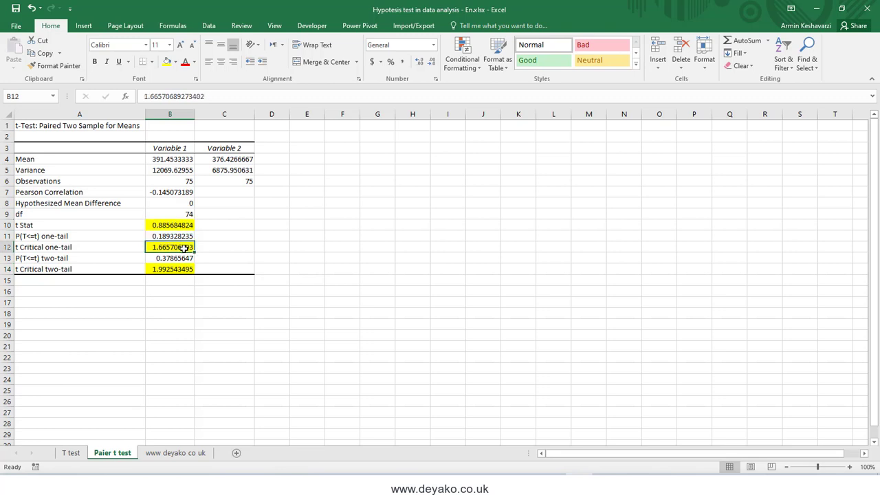
pyautogui.click(232, 248)
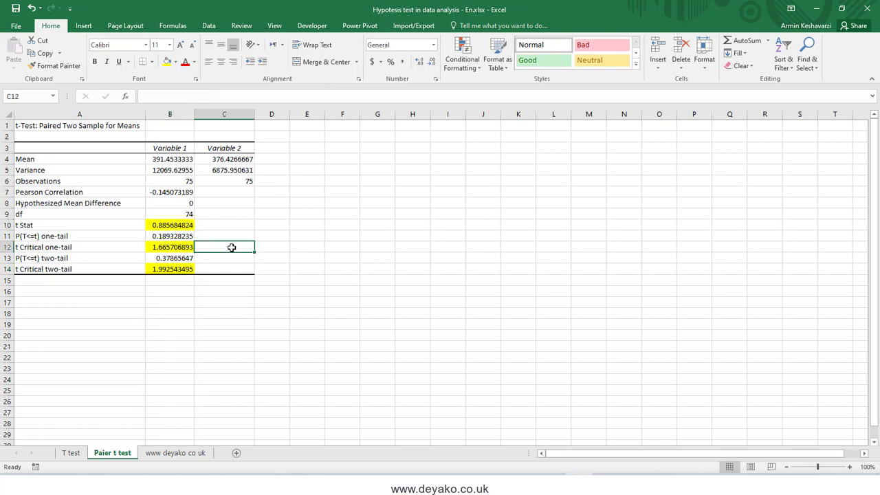
pyautogui.write('H0')
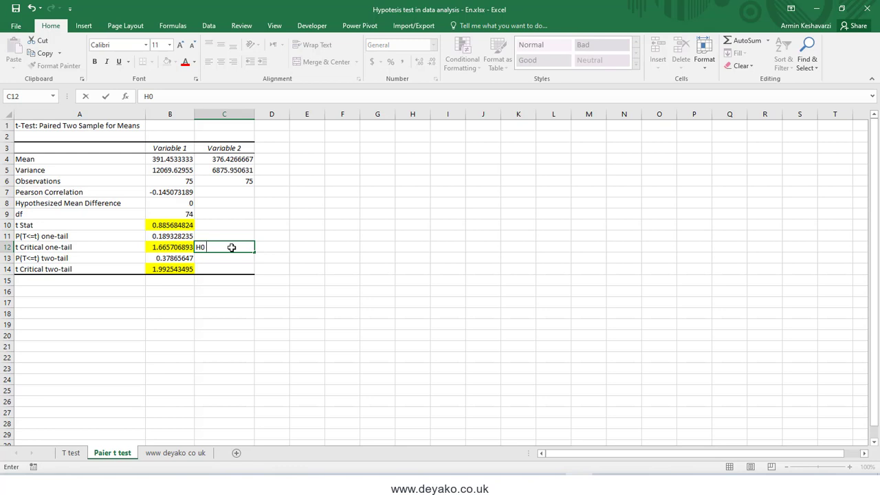
pyautogui.write(' accpted')
pyautogui.press('Return')
pyautogui.press('Return')
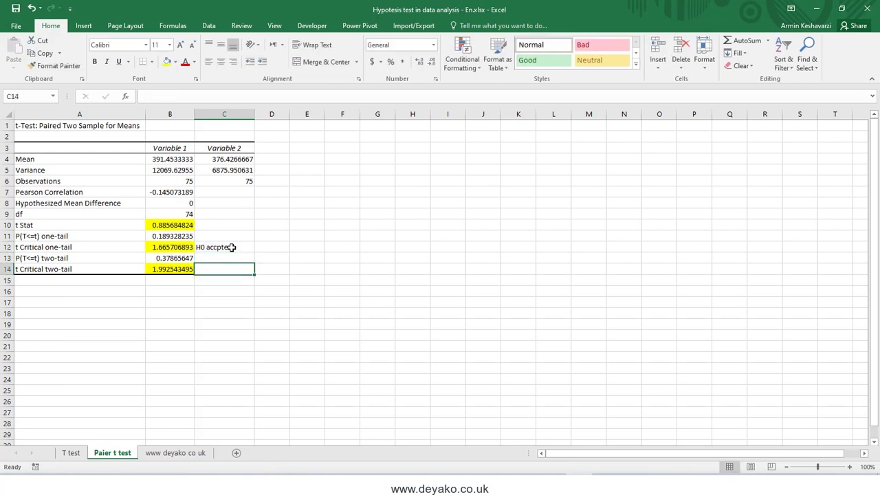
# Compare t Stat with t Critical two-tail and copy the C12 conclusion "H0 accpted" into C14.
pyautogui.click(169, 226)
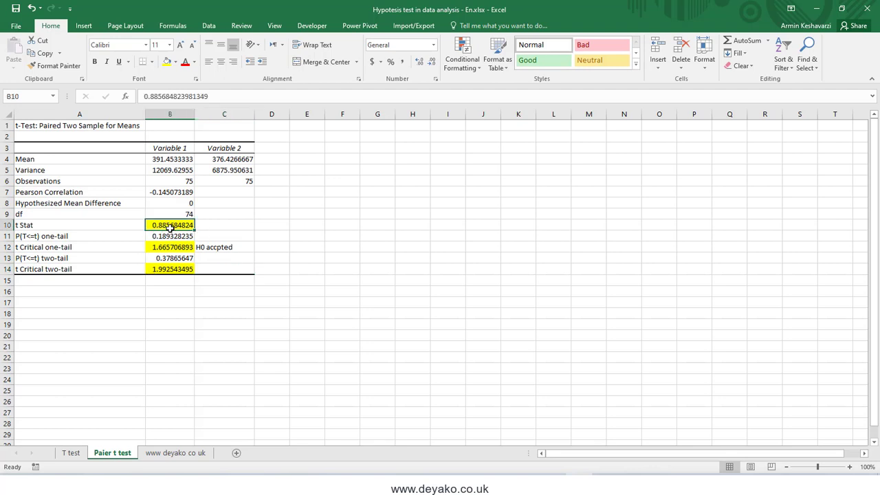
pyautogui.click(173, 268)
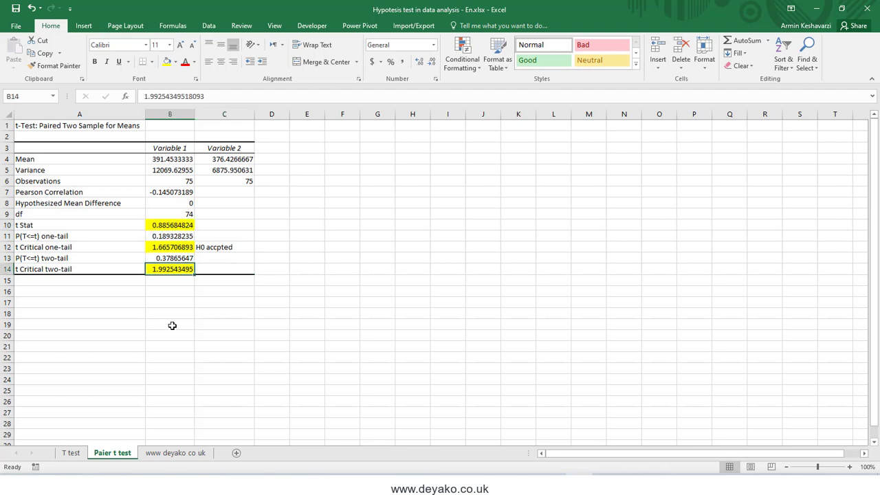
pyautogui.click(220, 251)
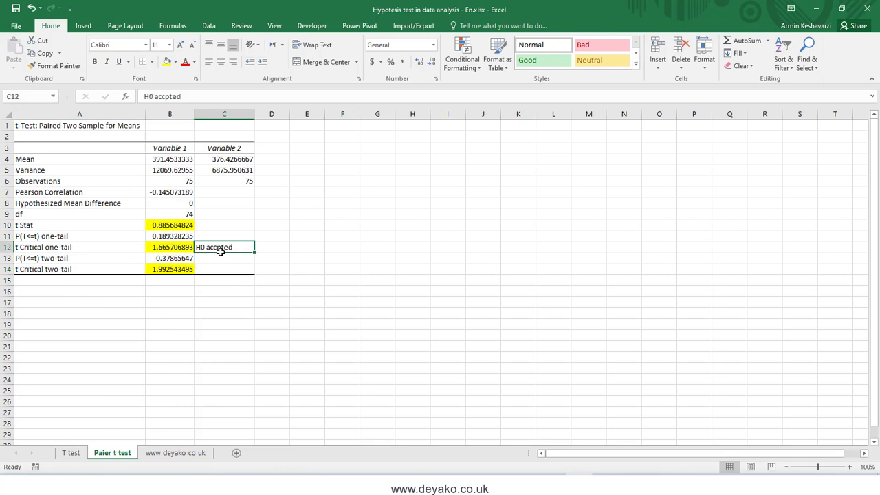
pyautogui.hotkey('ctrl', 'c')
pyautogui.click(220, 269)
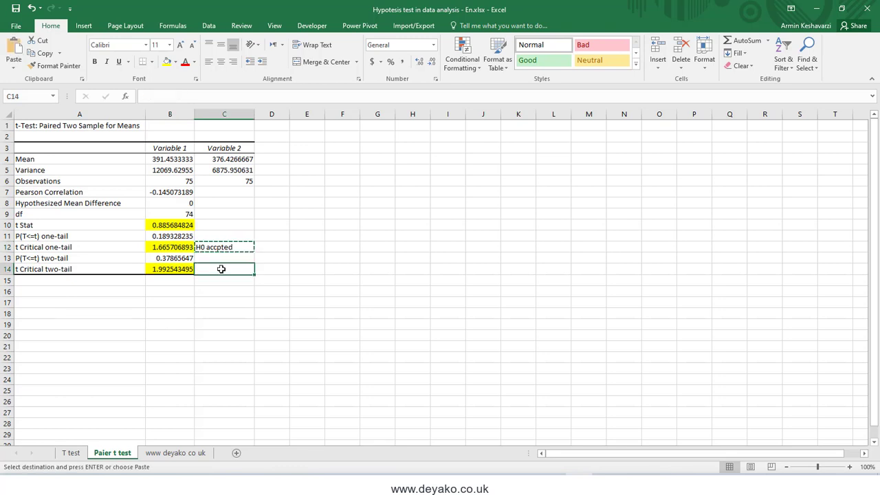
pyautogui.hotkey('ctrl', 'v')
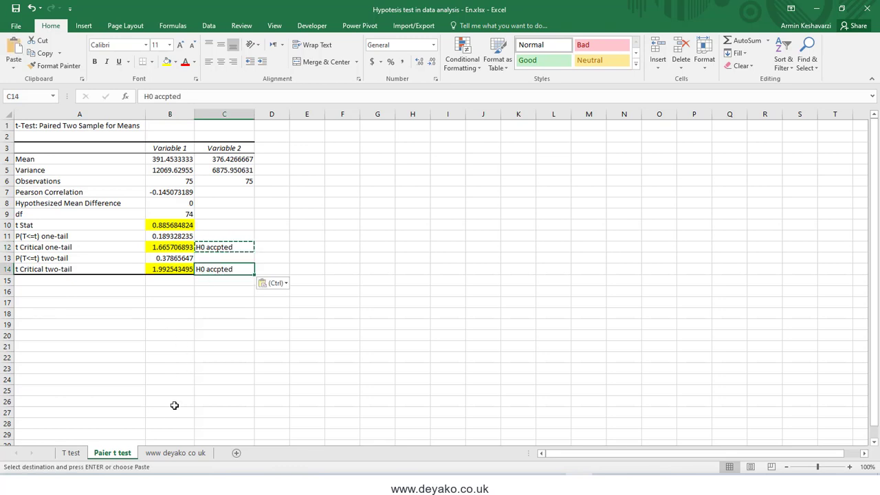
# Review the T test sheet, and examine the A_time and B_time columns against their averages in E21:E22 on the www deyako co uk sheet.
pyautogui.click(70, 453)
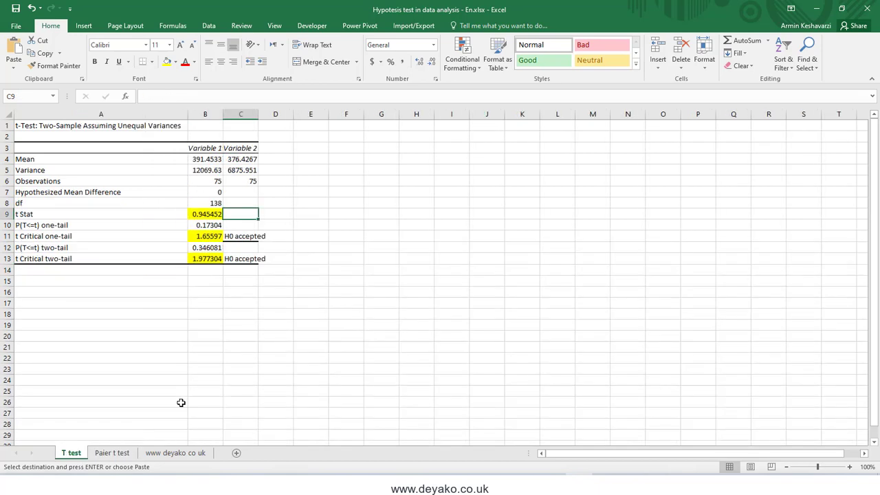
pyautogui.click(175, 452)
pyautogui.scroll(6, 48, 167)
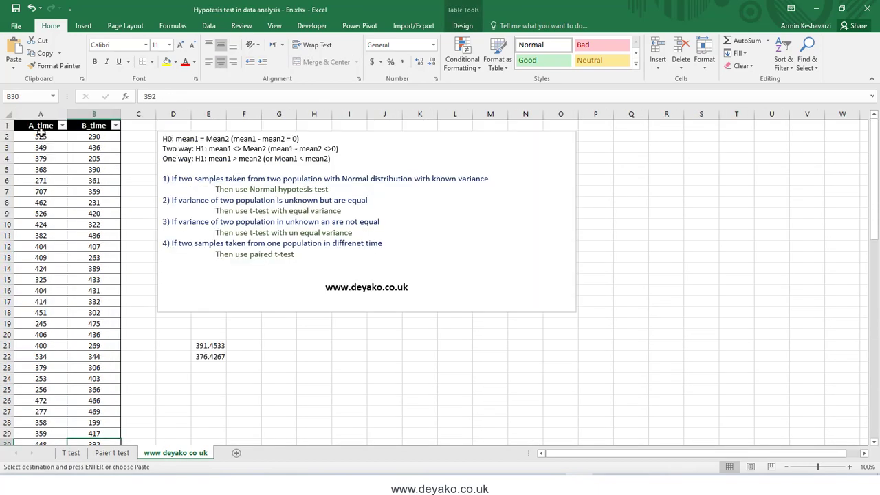
pyautogui.moveTo(38, 114); pyautogui.dragTo(97, 114)
pyautogui.click(97, 114)
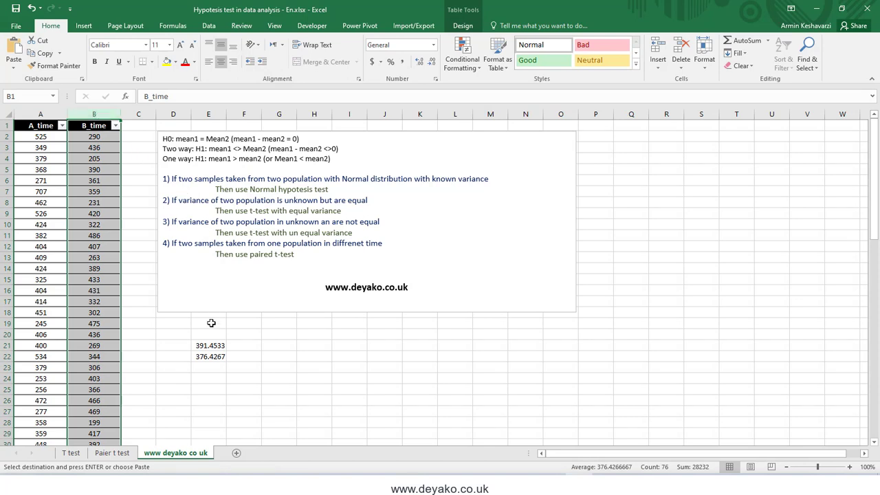
pyautogui.moveTo(209, 346); pyautogui.dragTo(211, 357)
pyautogui.hotkey('ctrl', 'v')
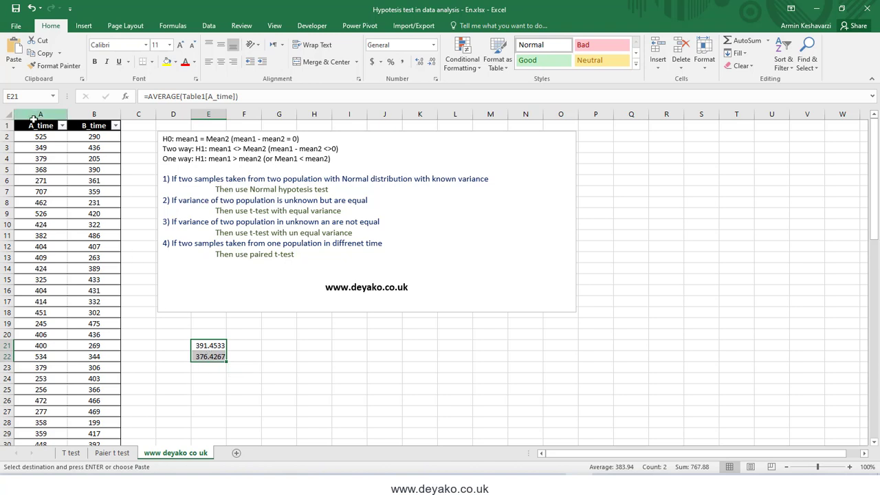
pyautogui.moveTo(33, 118); pyautogui.dragTo(94, 118)
pyautogui.click(215, 344)
pyautogui.hotkey('ctrl', 'v')
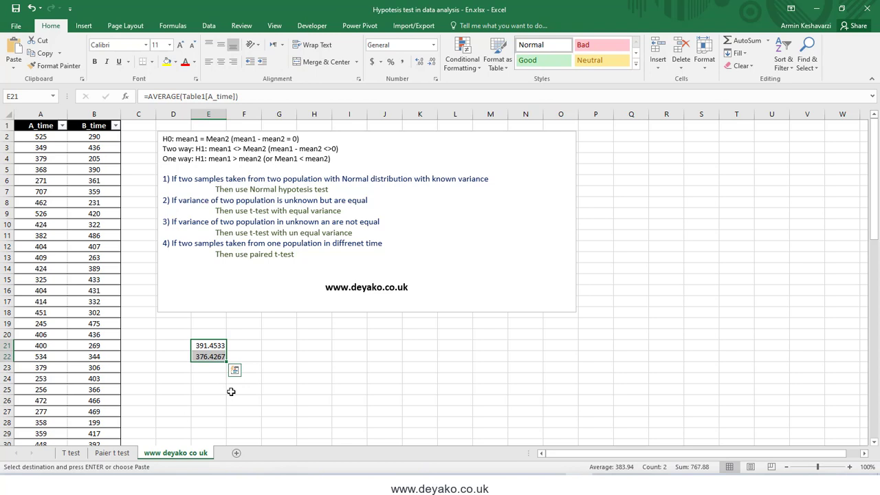
pyautogui.click(91, 119)
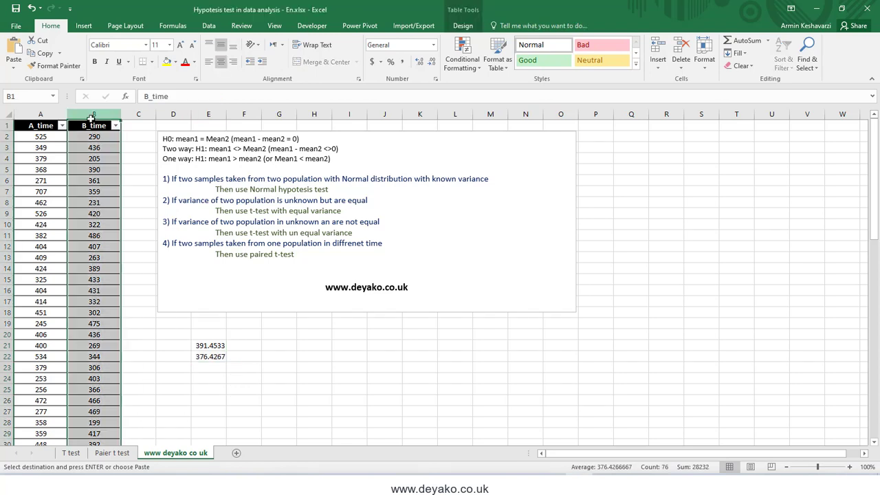
pyautogui.click(211, 355)
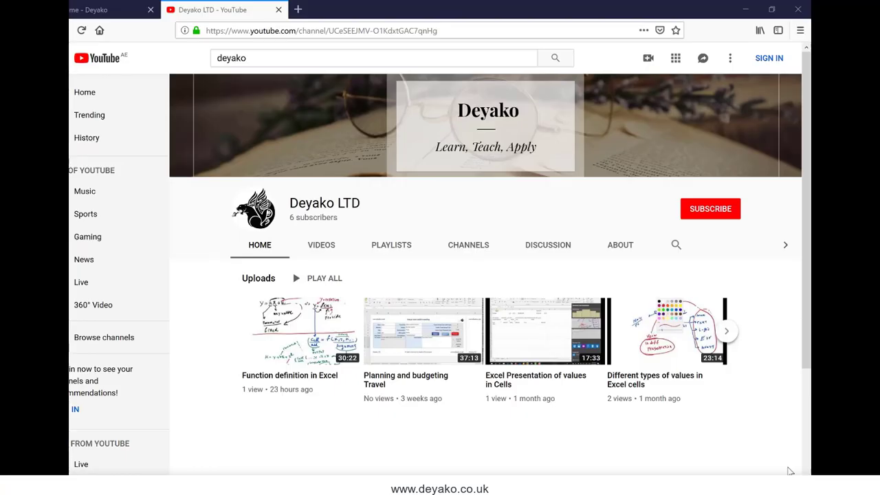
# Switch to the deyako.co.uk home page in the browser and look through its software categories and new products.
pyautogui.hotkey('ctrl', 'pageup')
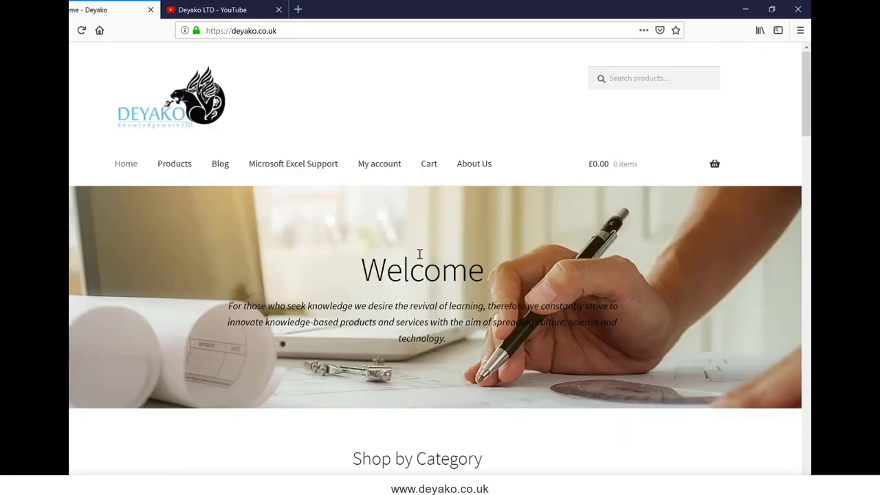
pyautogui.scroll(-8, 420, 254)
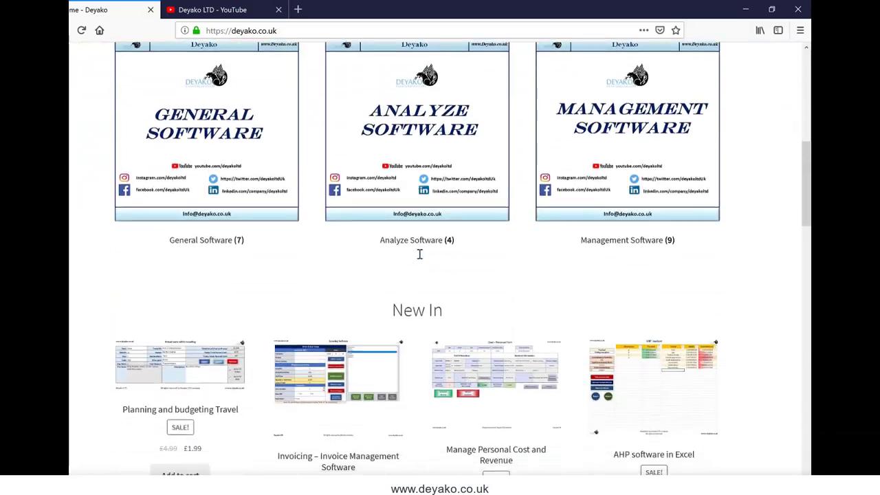